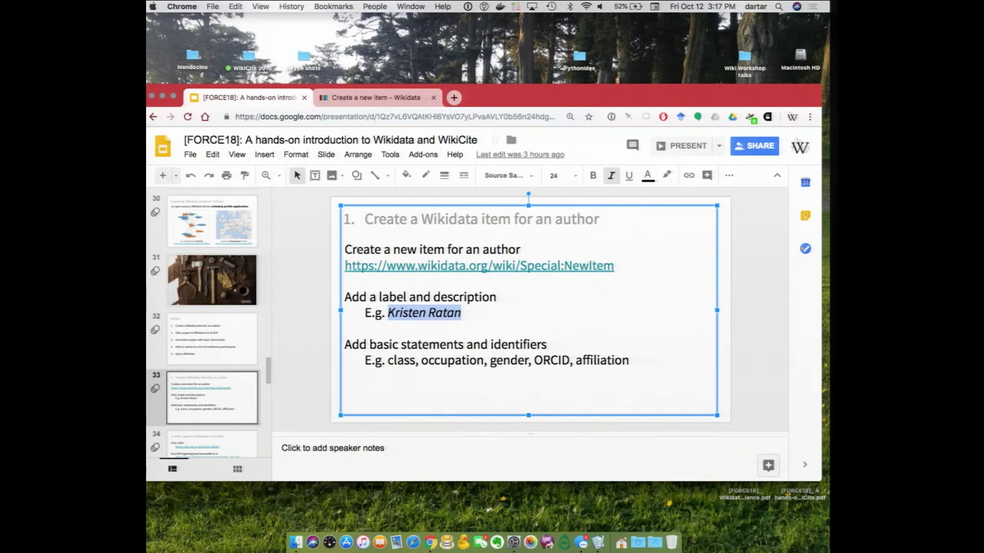
Step: In Wikidata's new item form, enter the author's full name as label and "open science technologist" as description
{"action": "left_click", "coordinate": [369, 101]}
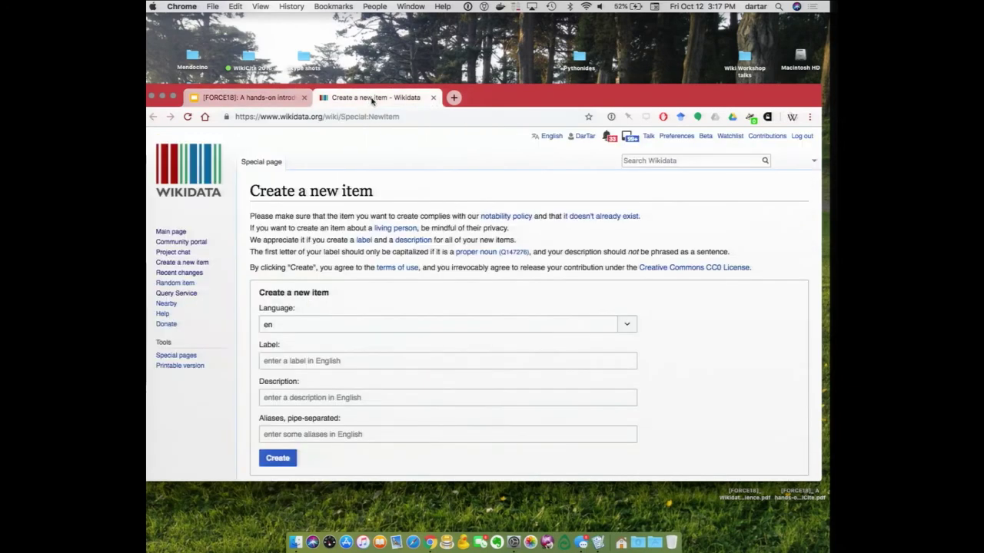
{"action": "left_click", "coordinate": [328, 364]}
{"action": "type", "text": "Kristen Ratan"}
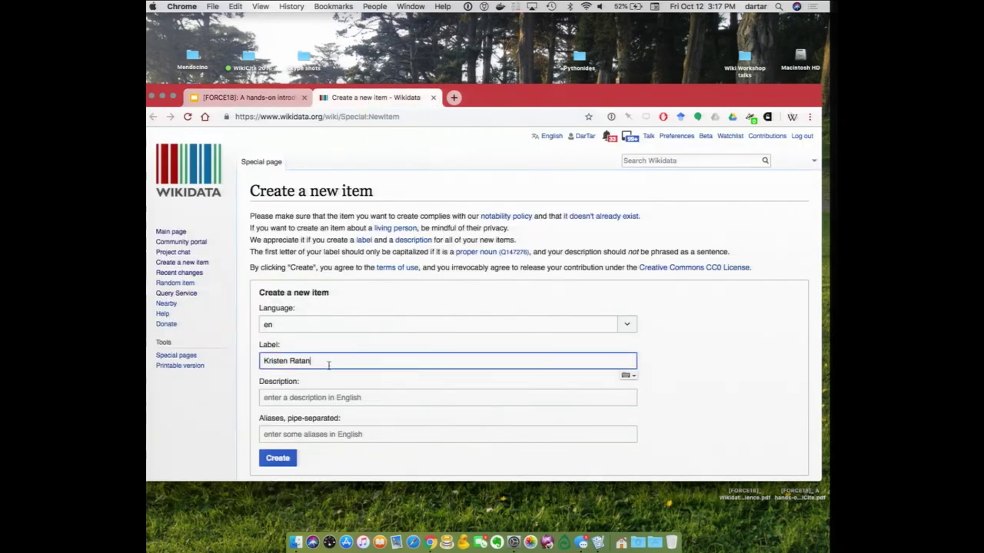
{"action": "left_click", "coordinate": [282, 396]}
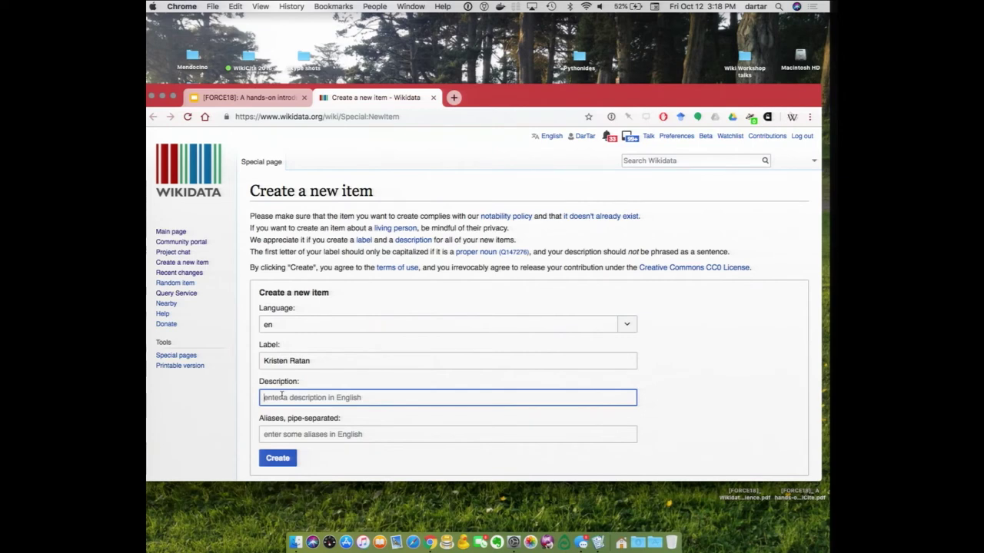
{"action": "type", "text": "open sc"}
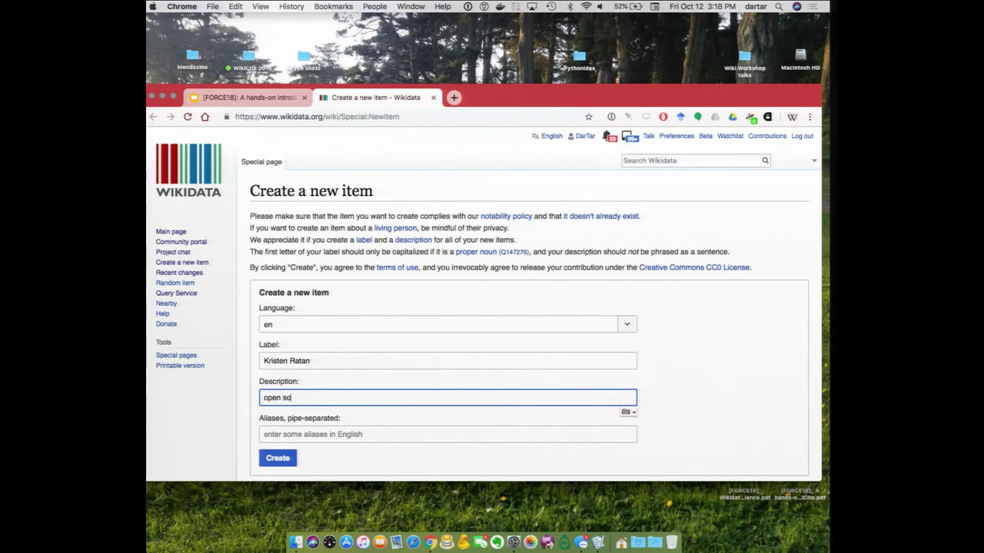
{"action": "type", "text": "ience technologist"}
Step: Enter the author's abbreviated name (first initial and surname) as an alias and create the item
{"action": "left_click", "coordinate": [447, 434]}
{"action": "type", "text": "Ki. rata"}
{"action": "key", "text": "BackSpace"}
{"action": "key", "text": "BackSpace"}
{"action": "key", "text": "BackSpace"}
{"action": "key", "text": "BackSpace"}
{"action": "key", "text": "BackSpace"}
{"action": "key", "text": "BackSpace"}
{"action": "type", "text": ". "}
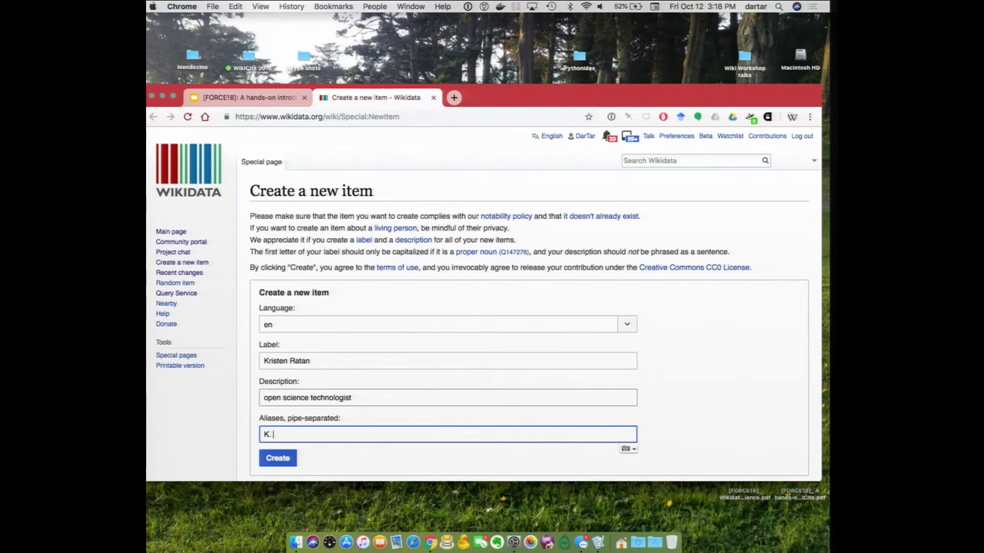
{"action": "type", "text": "Ratan"}
{"action": "key", "text": "Return"}
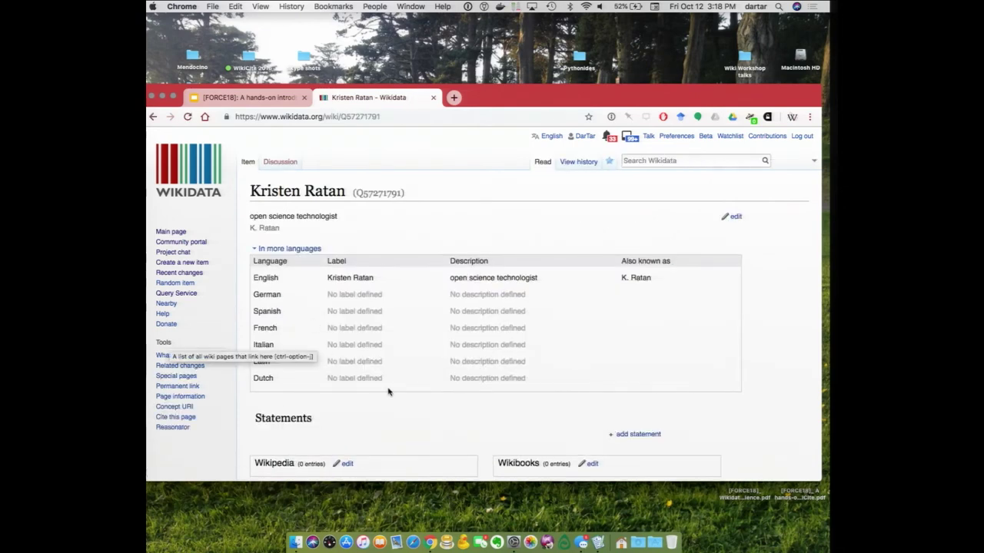
Step: Add and publish an "instance of" statement with the value "human" on the new author item
{"action": "scroll", "coordinate": [384, 388], "scroll_direction": "down", "scroll_amount": 2}
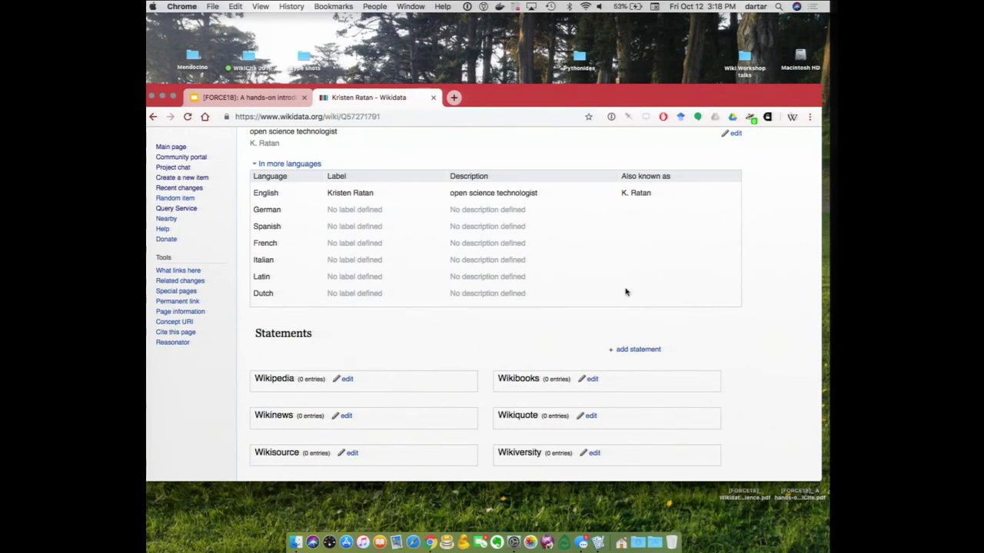
{"action": "key", "text": "super+equal"}
{"action": "key", "text": "super+equal"}
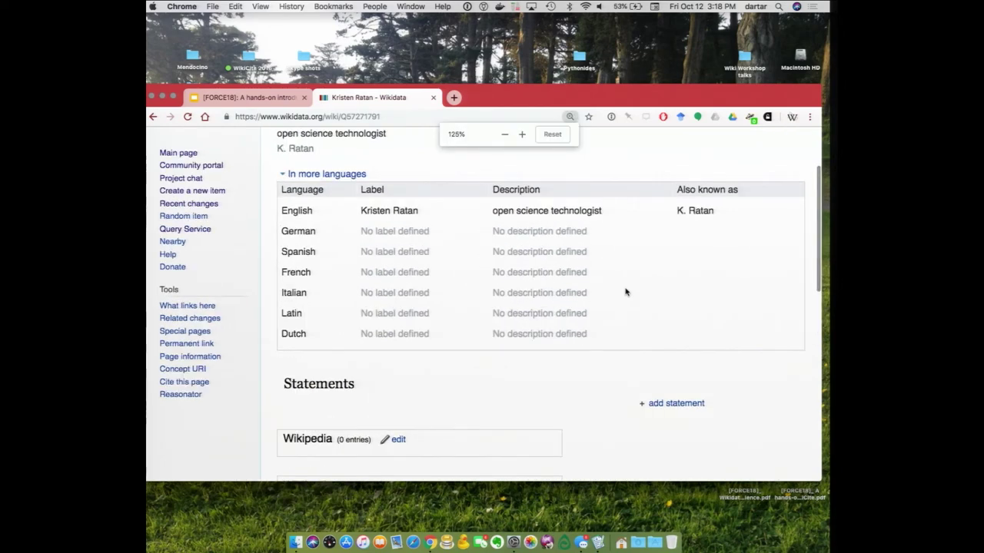
{"action": "left_click", "coordinate": [653, 408]}
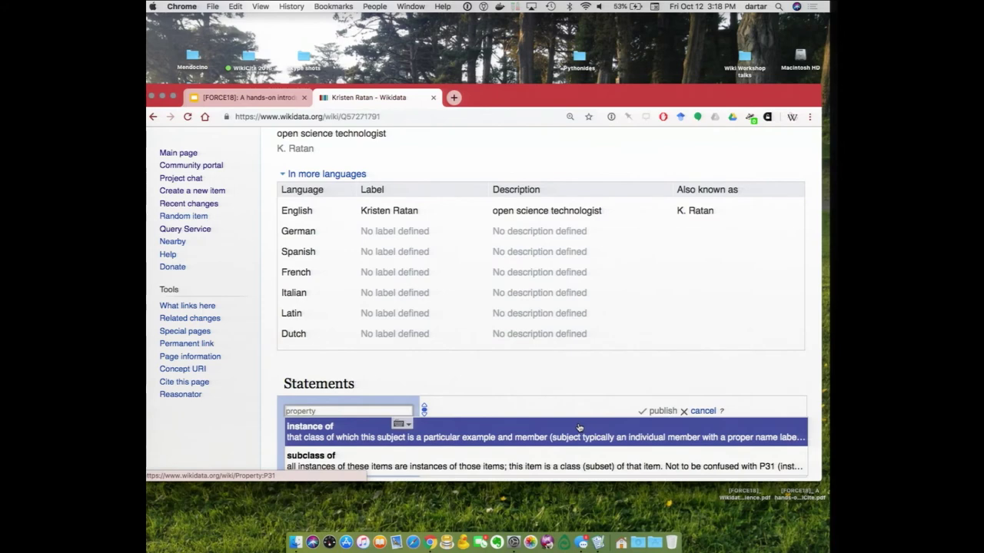
{"action": "left_click", "coordinate": [580, 427]}
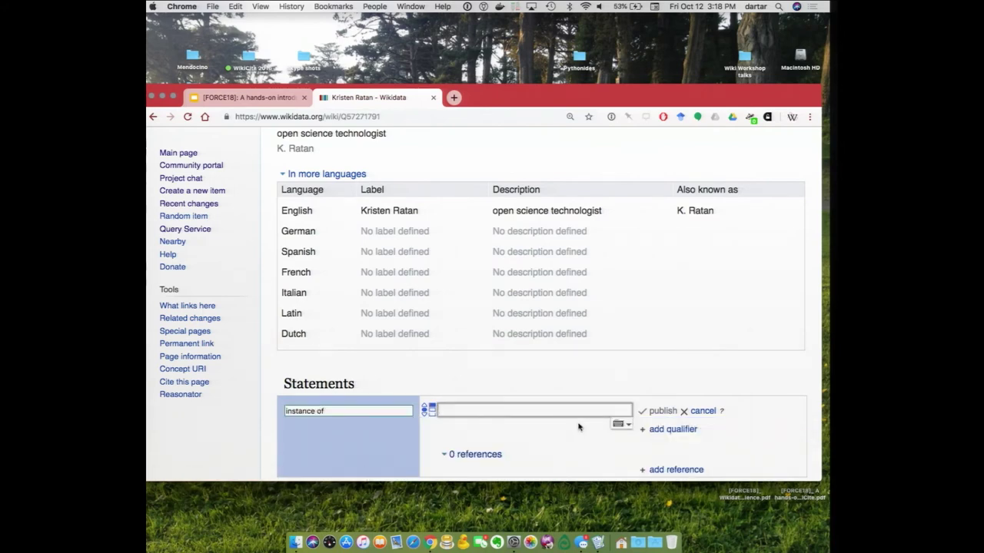
{"action": "type", "text": "human"}
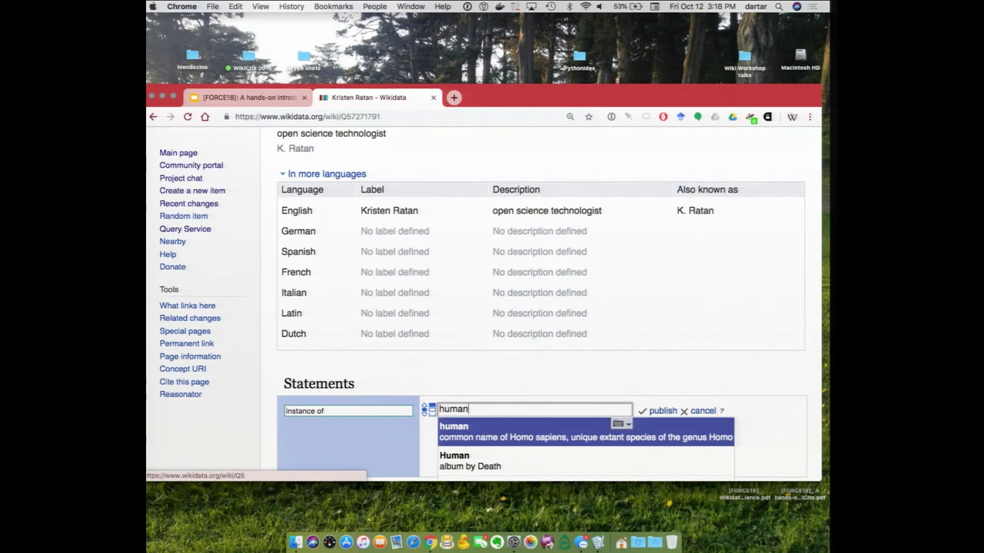
{"action": "left_click", "coordinate": [579, 429]}
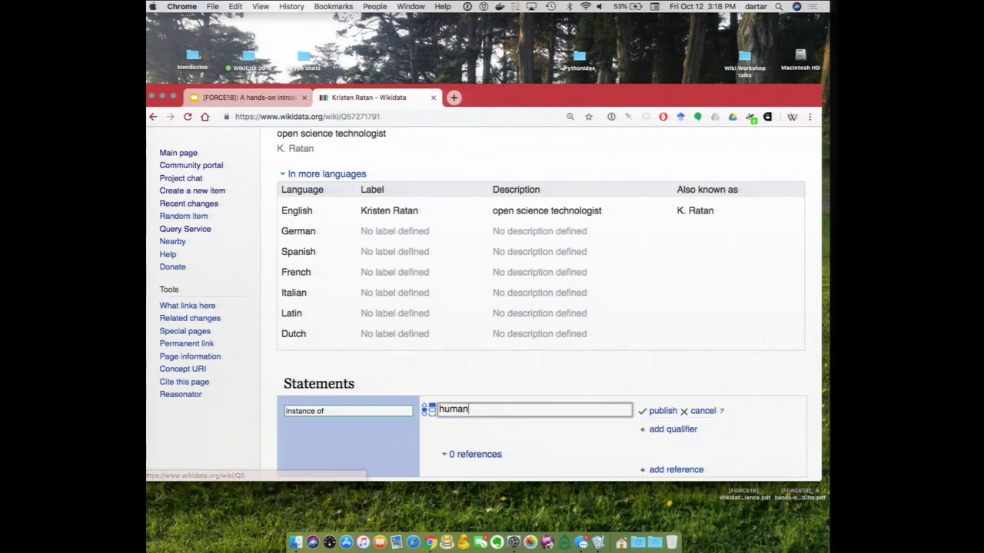
{"action": "left_click", "coordinate": [656, 411]}
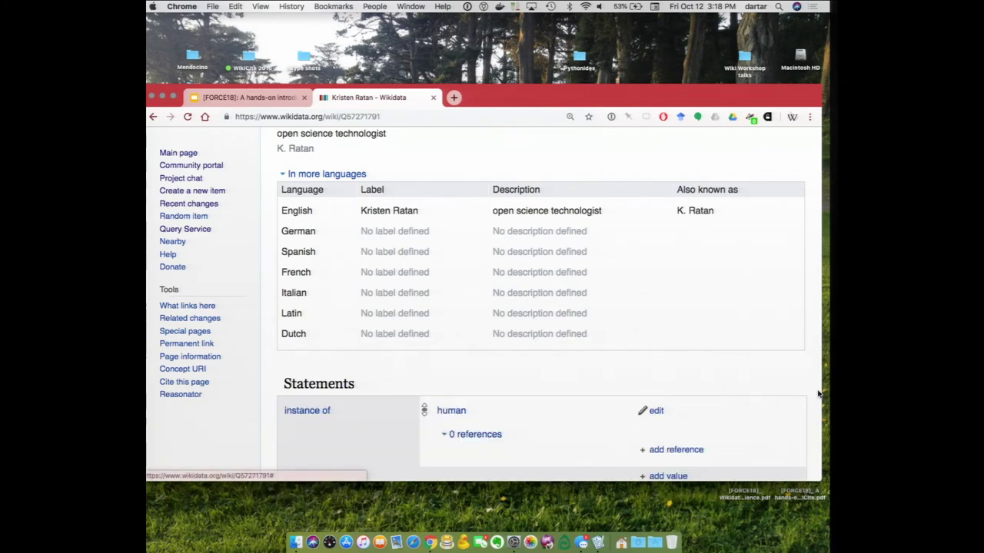
Step: Add and publish a "sex or gender" statement with the value "female" on the author item
{"action": "scroll", "coordinate": [764, 394], "scroll_direction": "down", "scroll_amount": 2}
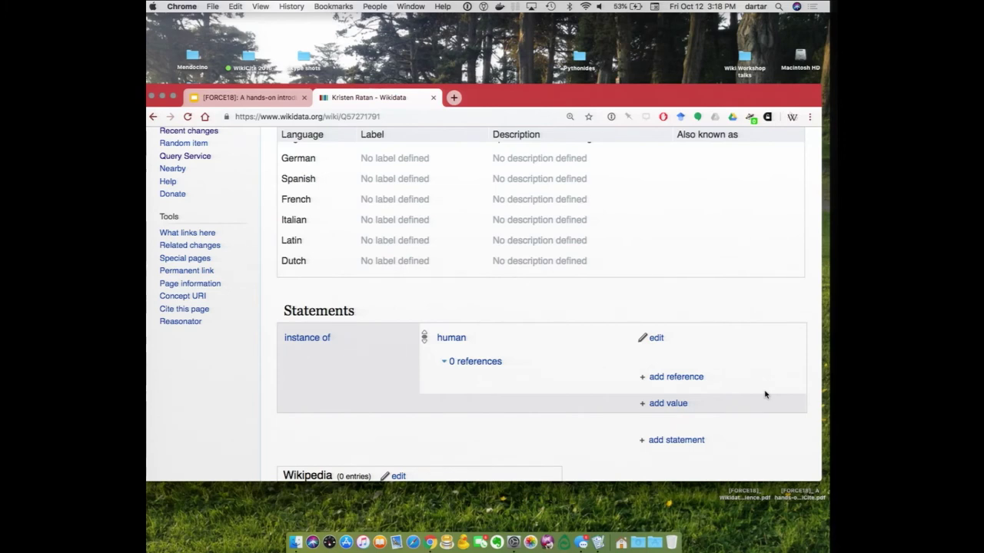
{"action": "left_click", "coordinate": [687, 445]}
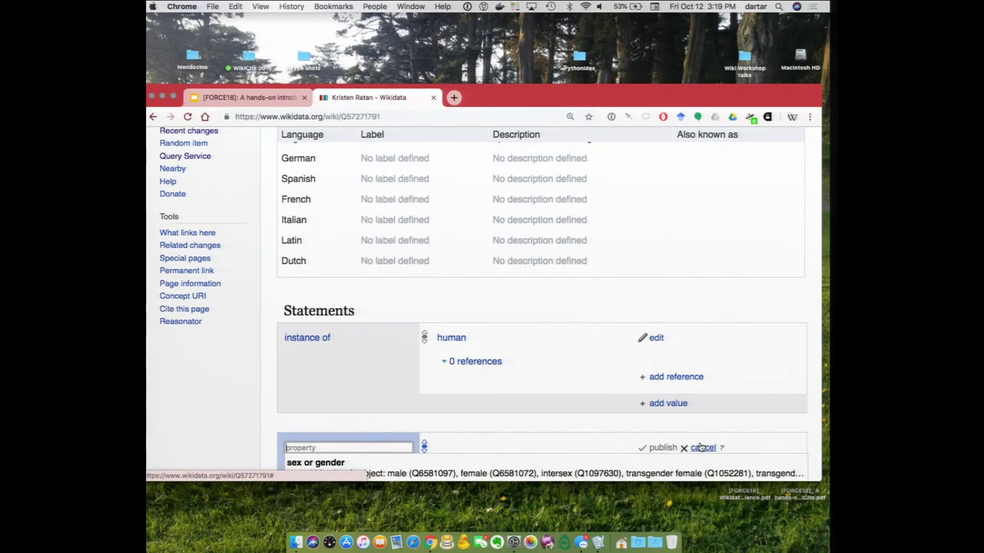
{"action": "left_click", "coordinate": [519, 461]}
{"action": "type", "text": "female"}
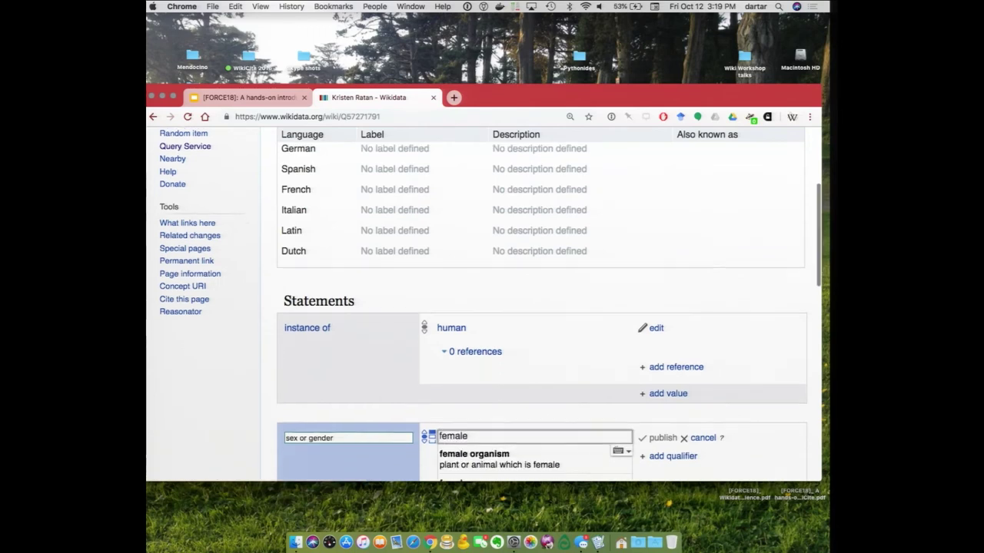
{"action": "left_click", "coordinate": [496, 447]}
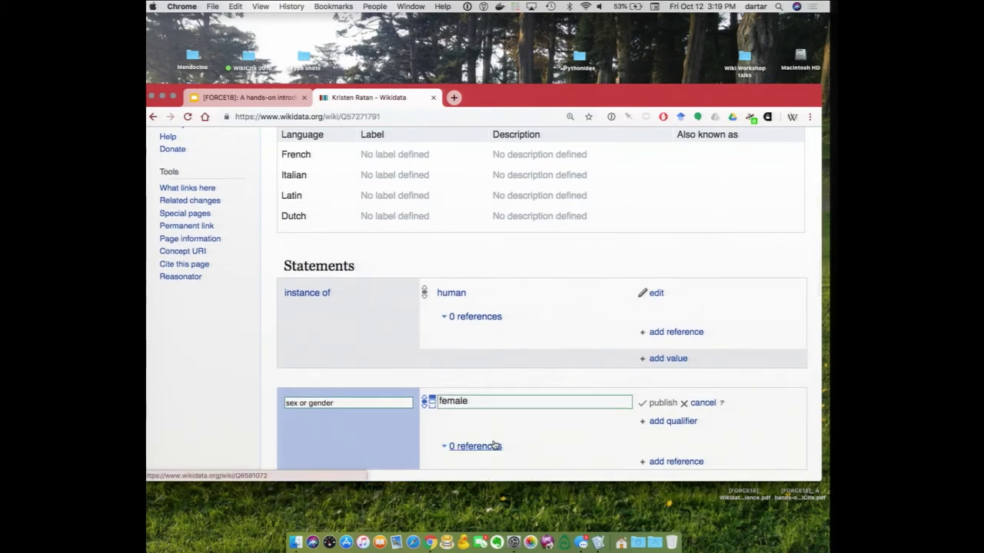
{"action": "left_click", "coordinate": [661, 402]}
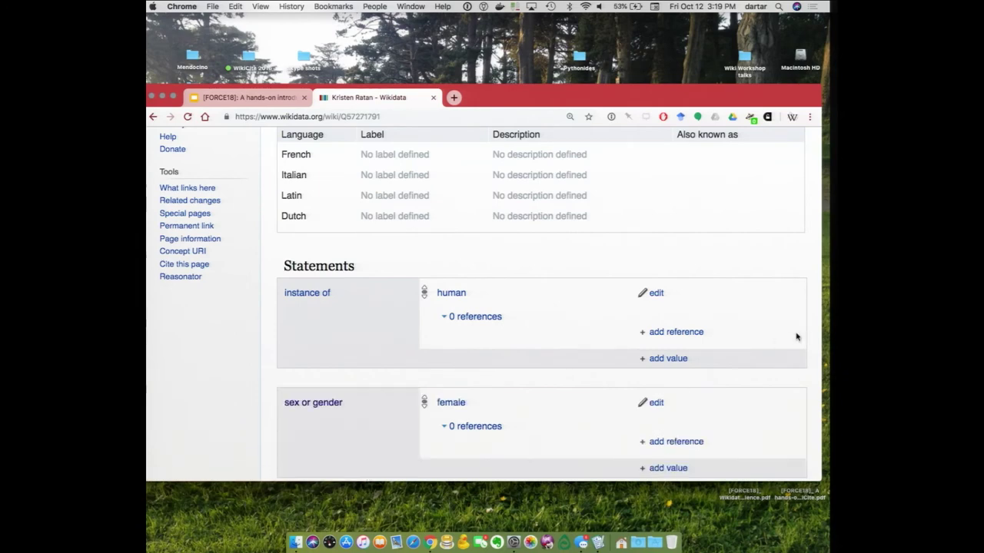
Step: Check the slide's suggested statements, and publish an "affiliation" statement with the value "Collaborative Knowledge Foundation" on the author item
{"action": "scroll", "coordinate": [796, 336], "scroll_direction": "up", "scroll_amount": 5}
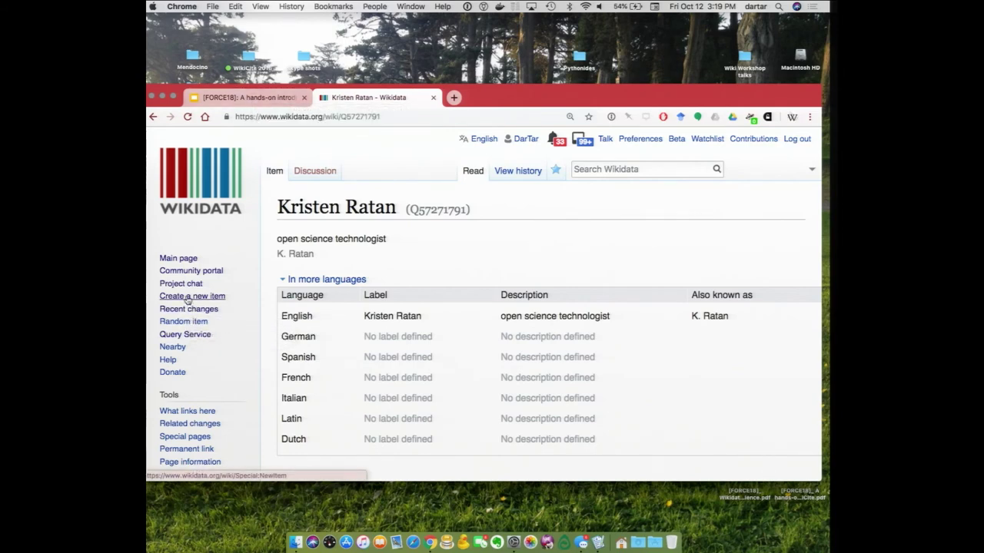
{"action": "left_click", "coordinate": [258, 103]}
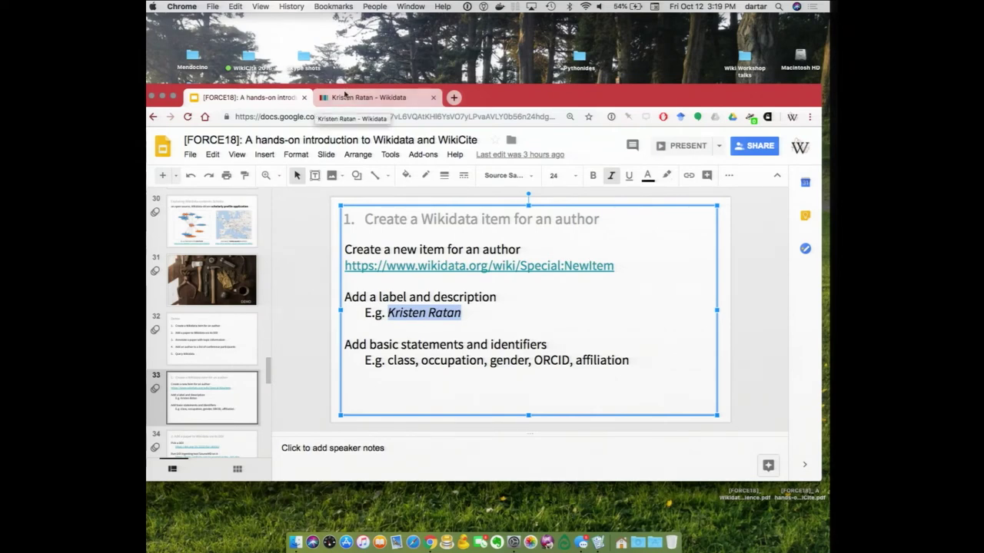
{"action": "left_click", "coordinate": [347, 97]}
{"action": "scroll", "coordinate": [438, 329], "scroll_direction": "down", "scroll_amount": 8}
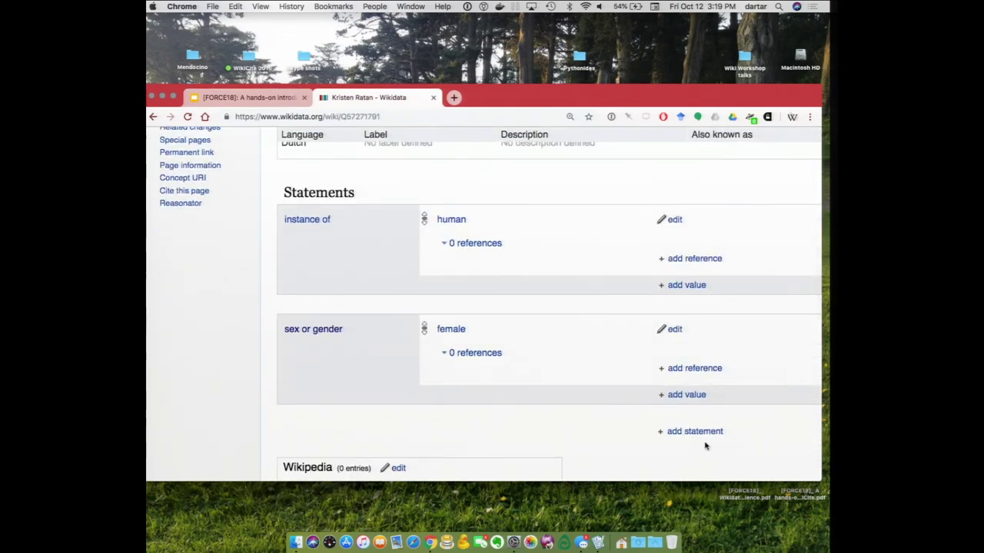
{"action": "left_click", "coordinate": [696, 432]}
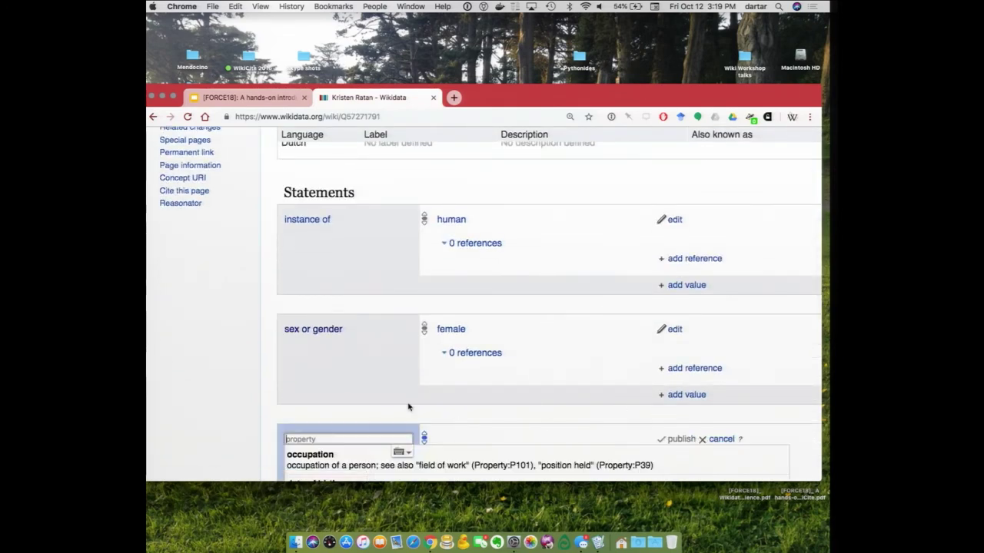
{"action": "scroll", "coordinate": [384, 400], "scroll_direction": "down", "scroll_amount": 2}
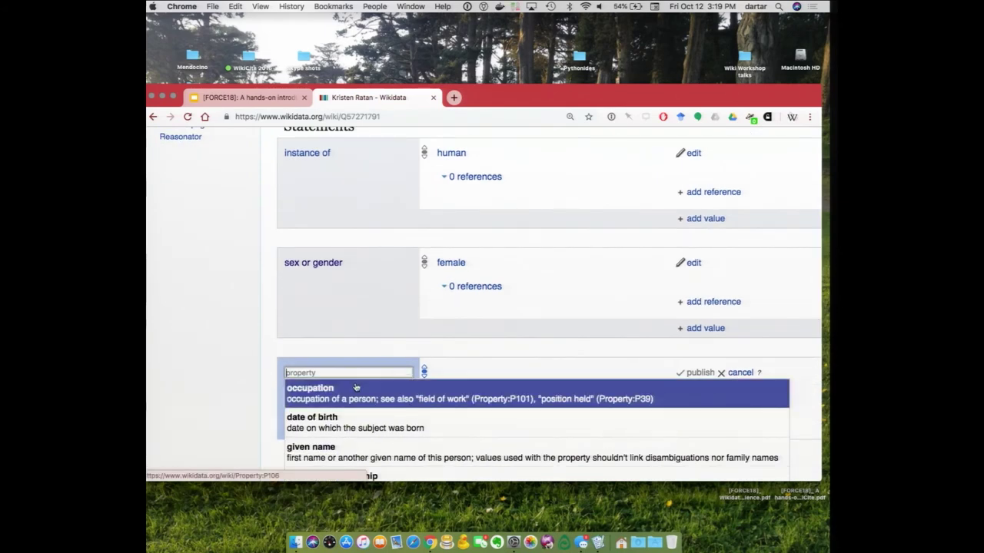
{"action": "type", "text": "affili"}
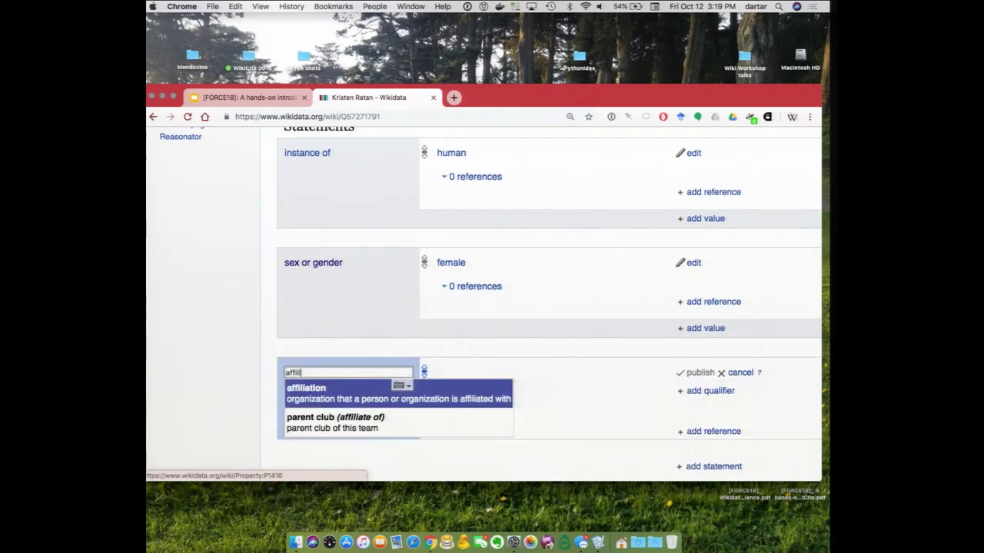
{"action": "key", "text": "Return"}
{"action": "type", "text": "coko"}
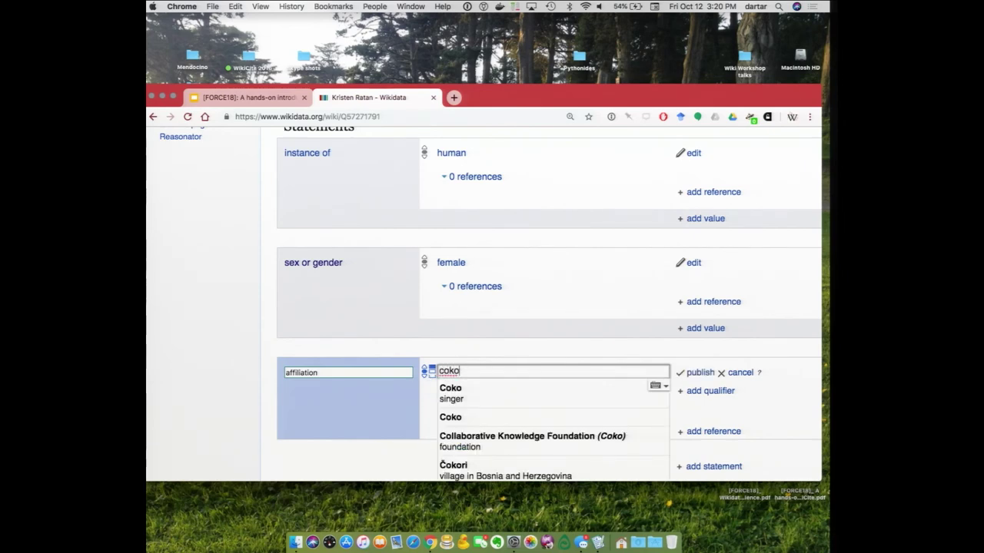
{"action": "left_click", "coordinate": [538, 440]}
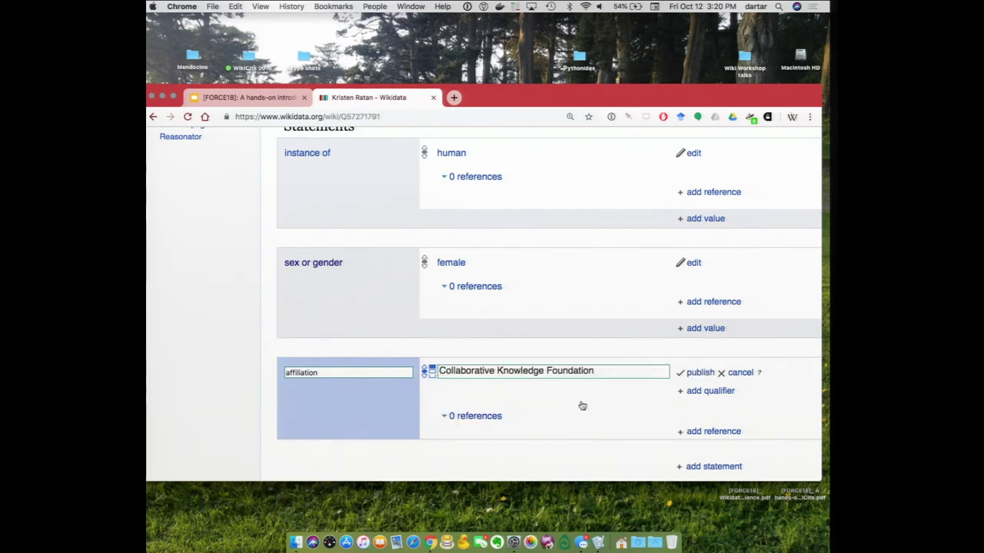
{"action": "left_click", "coordinate": [696, 372]}
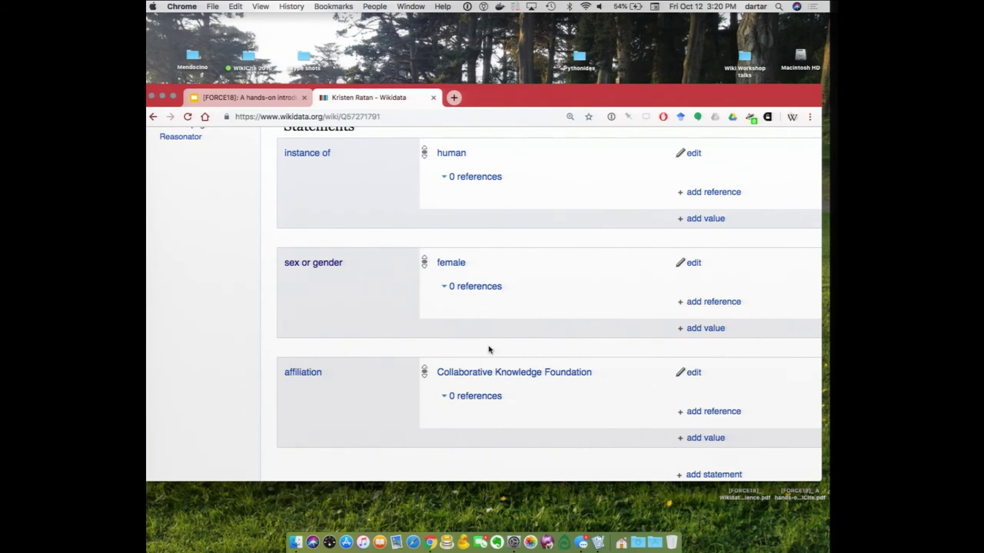
Step: Switch back to the Google Slides presentation and open slide 34, "Add a paper to Wikidata via its DOI"
{"action": "left_click", "coordinate": [243, 96]}
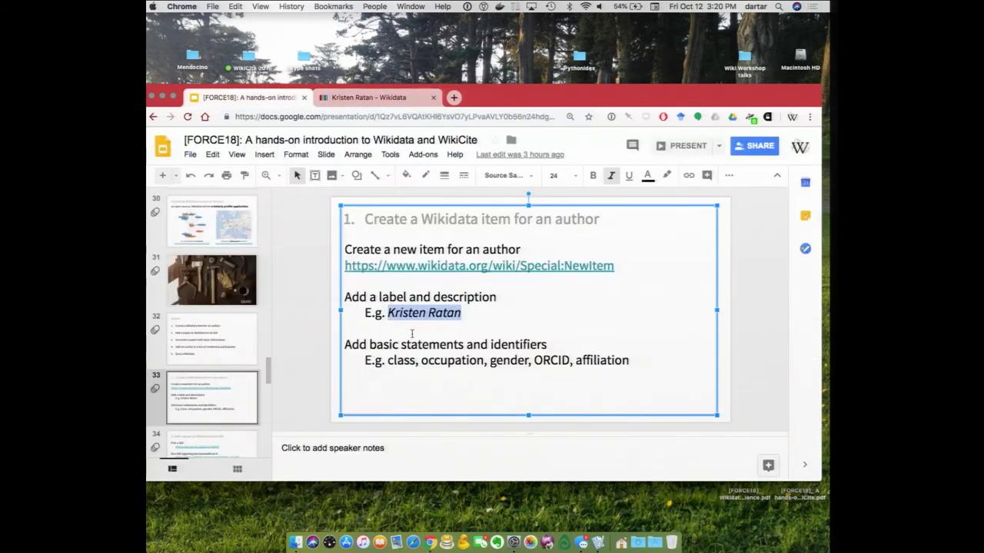
{"action": "left_click", "coordinate": [379, 100]}
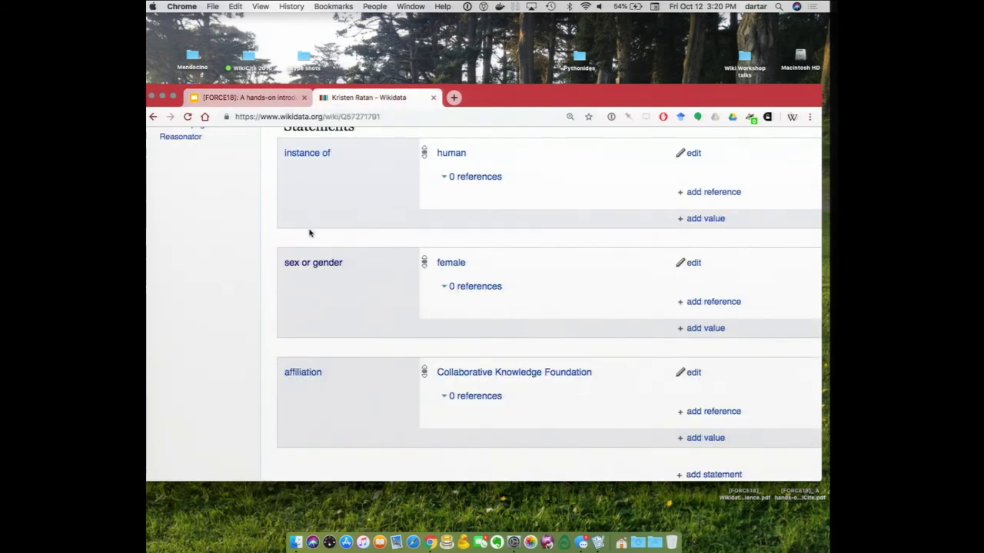
{"action": "scroll", "coordinate": [310, 233], "scroll_direction": "up", "scroll_amount": 10}
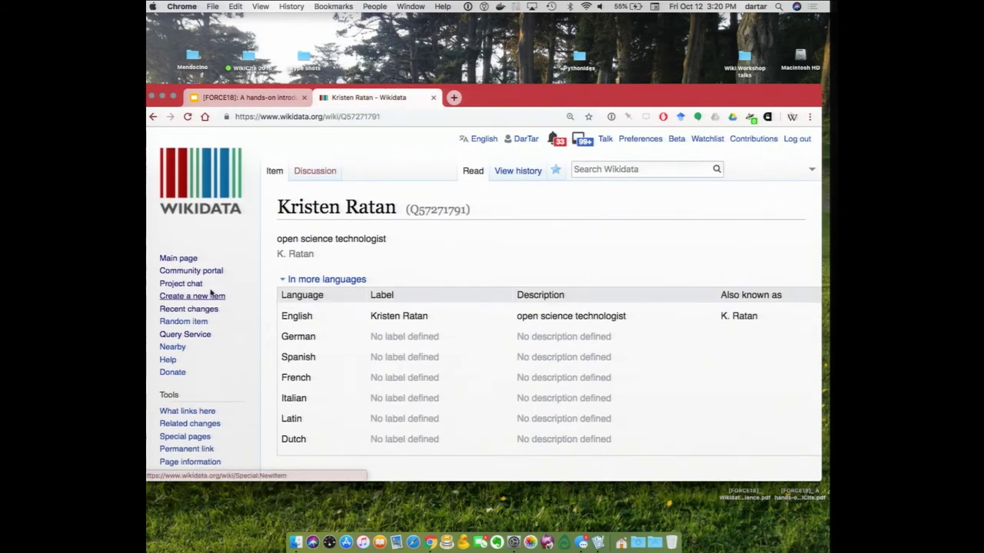
{"action": "left_click", "coordinate": [231, 94]}
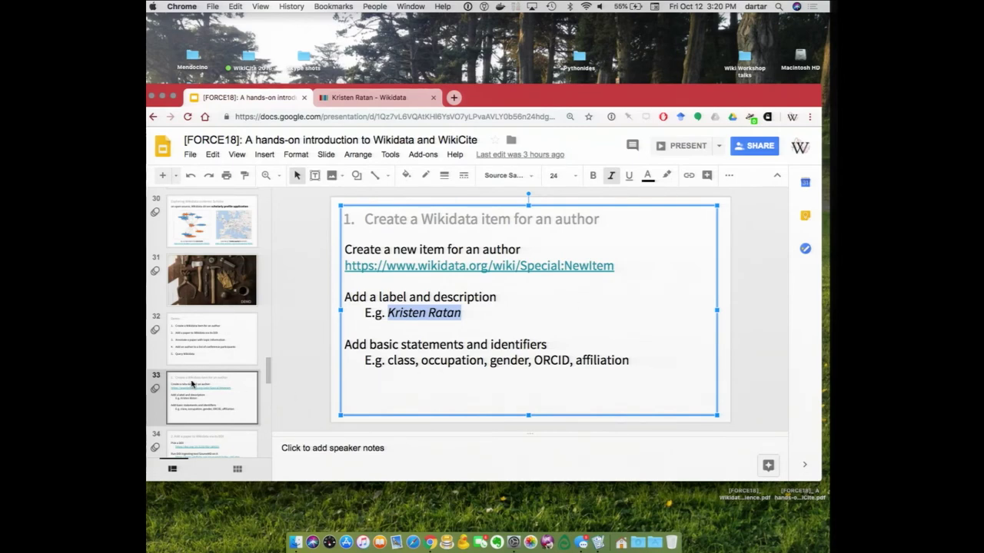
{"action": "scroll", "coordinate": [192, 384], "scroll_direction": "down", "scroll_amount": 1}
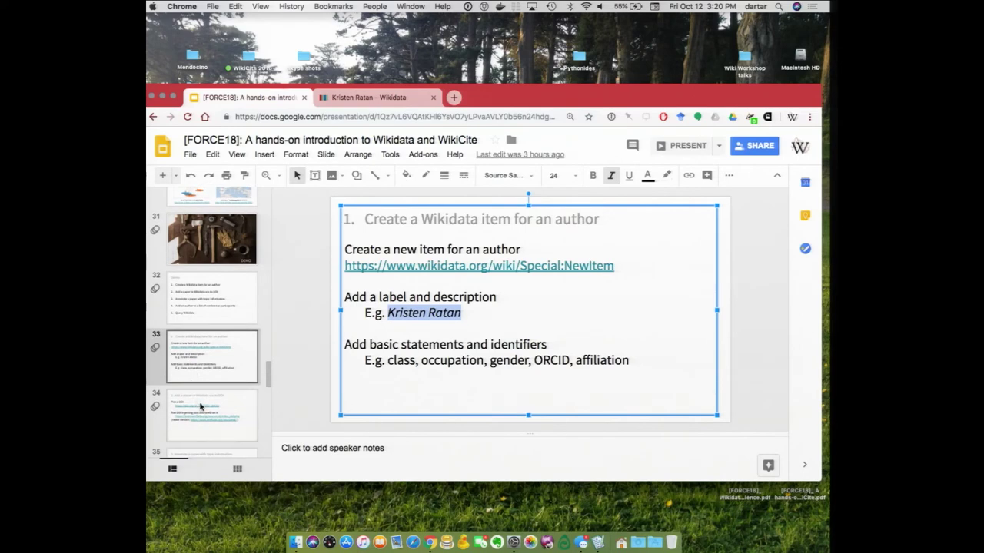
{"action": "left_click", "coordinate": [197, 406]}
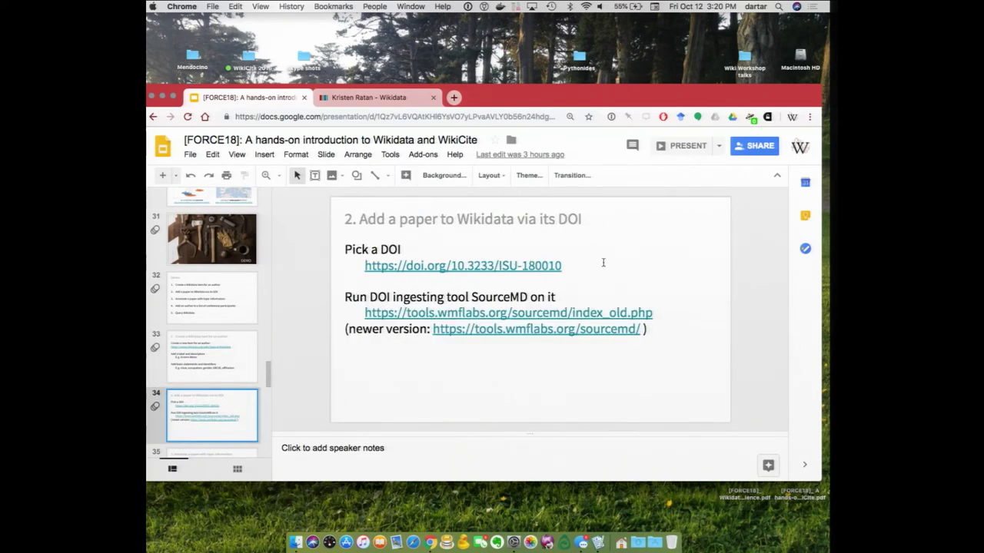
{"action": "left_click", "coordinate": [578, 258]}
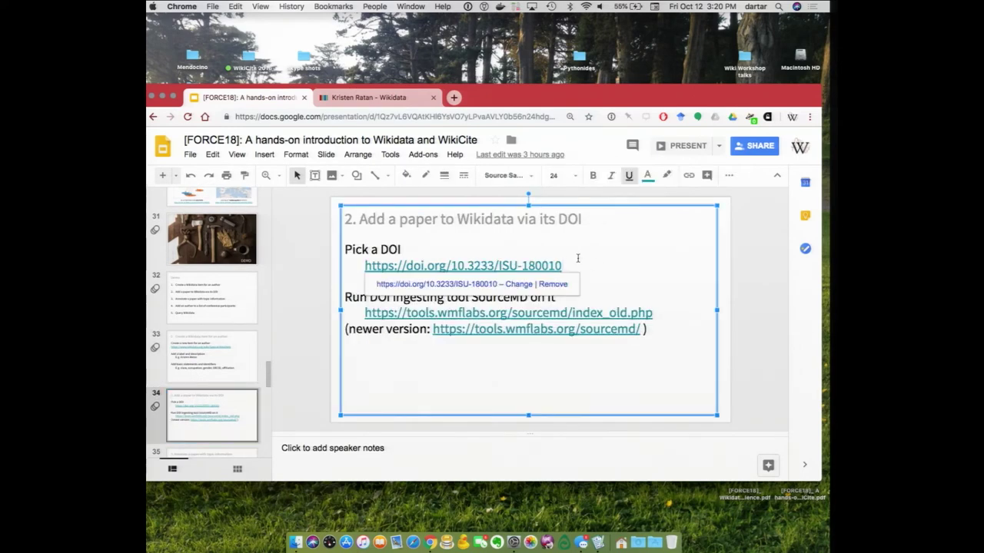
{"action": "key", "text": "shift+alt+Left"}
{"action": "key", "text": "shift+alt+Left"}
{"action": "key", "text": "shift+Left"}
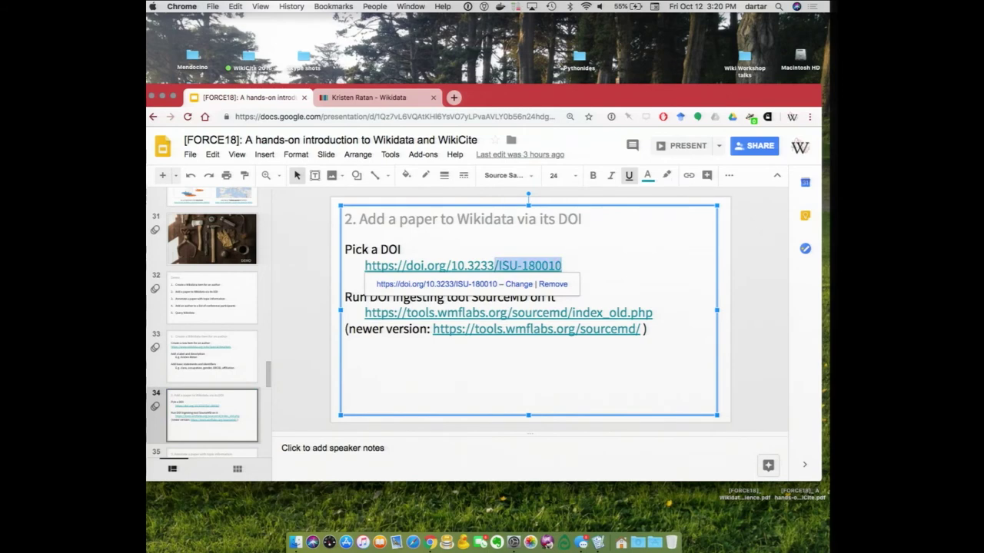
{"action": "key", "text": "shift+alt+Left"}
{"action": "key", "text": "shift+alt+Left"}
{"action": "key", "text": "shift+alt+Left"}
{"action": "key", "text": "super+c"}
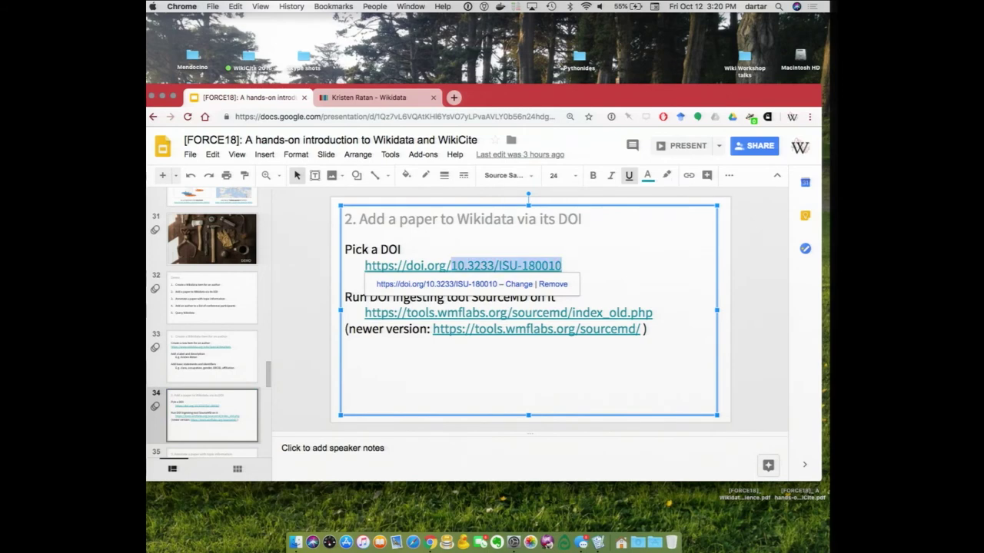
Step: Open the old SourceMD tool (index_old.php) linked on the slide and check the source with ID 10.3233/ISU-180010
{"action": "left_click", "coordinate": [643, 296]}
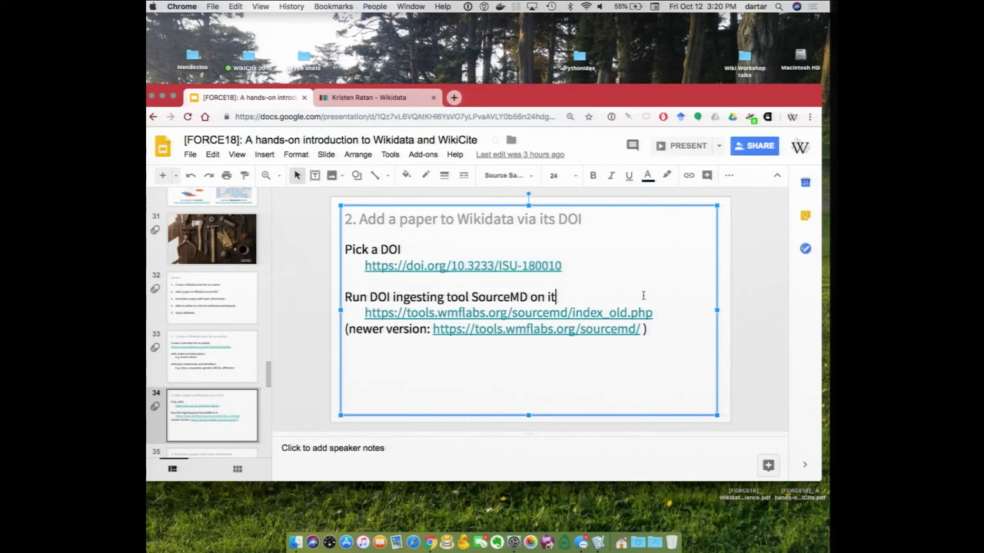
{"action": "left_click", "coordinate": [550, 314]}
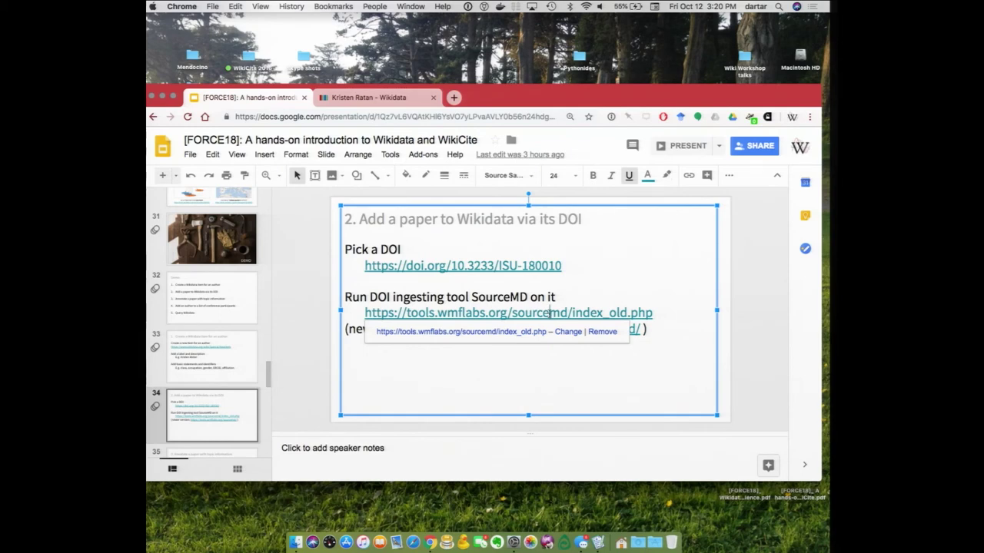
{"action": "left_click", "coordinate": [520, 332]}
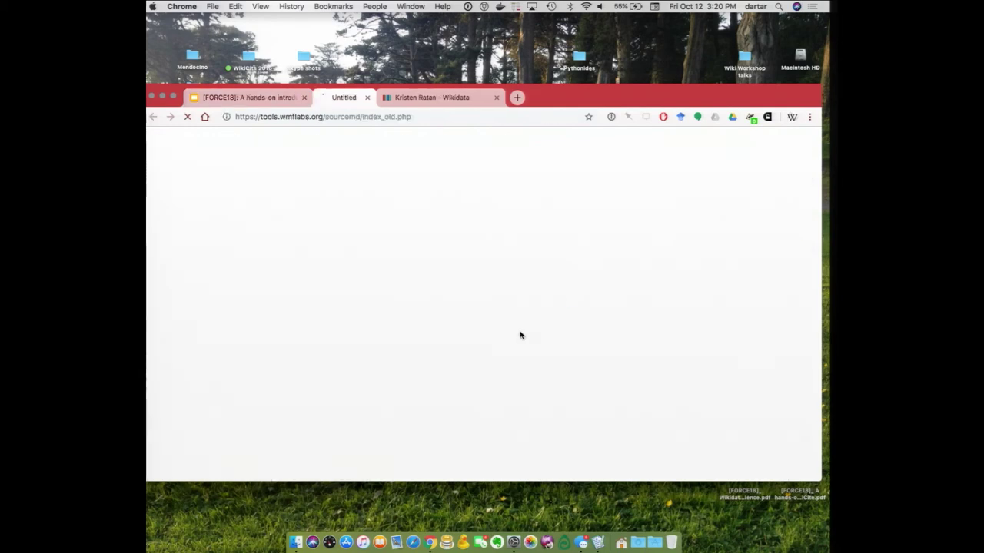
{"action": "left_click", "coordinate": [303, 186]}
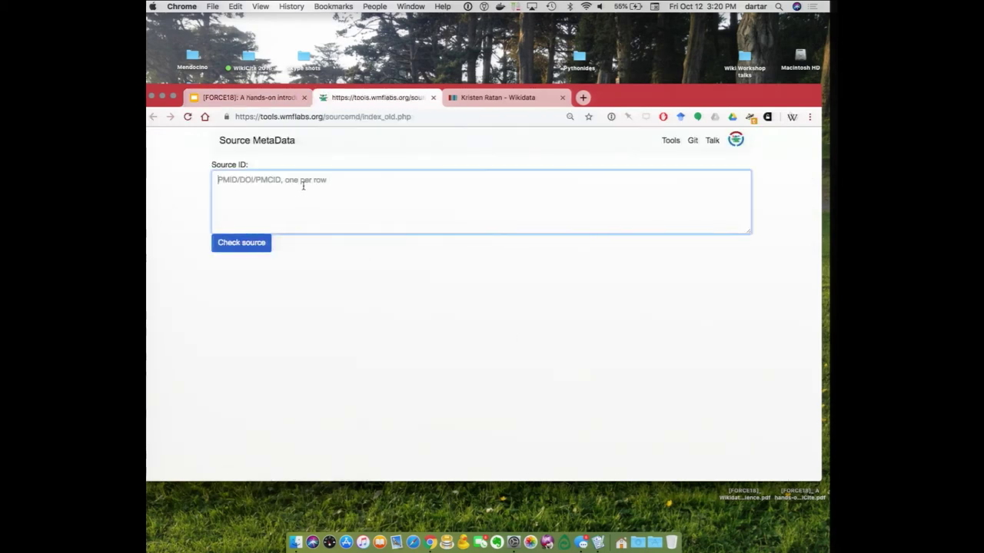
{"action": "key", "text": "super+v"}
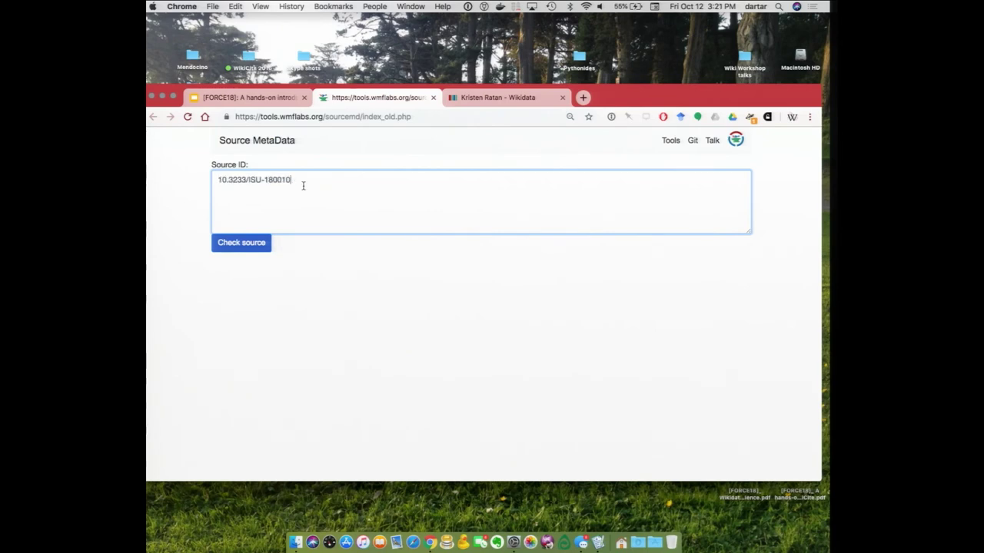
{"action": "left_click", "coordinate": [250, 244]}
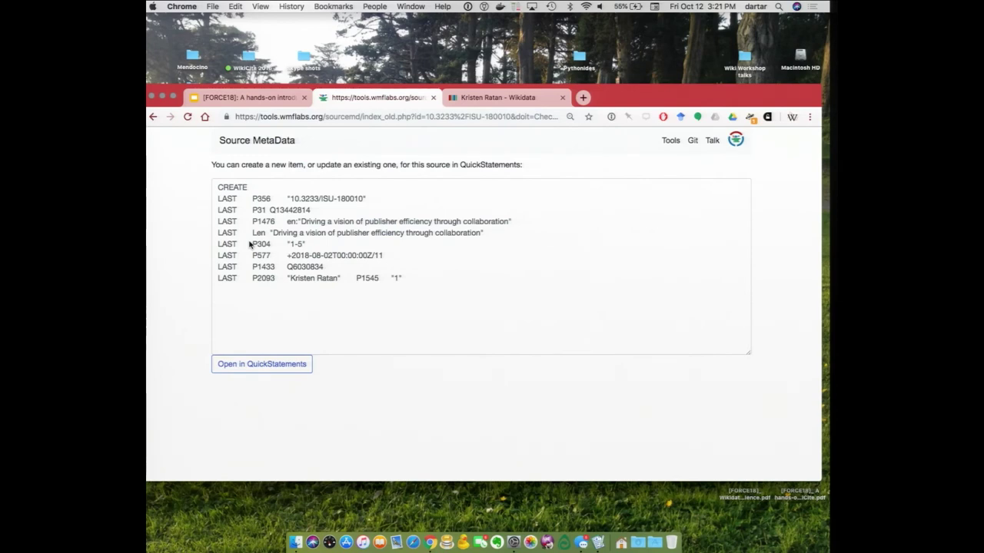
Step: Send the generated commands to QuickStatements, run the batch, and open the newly created paper item in Wikidata
{"action": "left_click", "coordinate": [226, 369]}
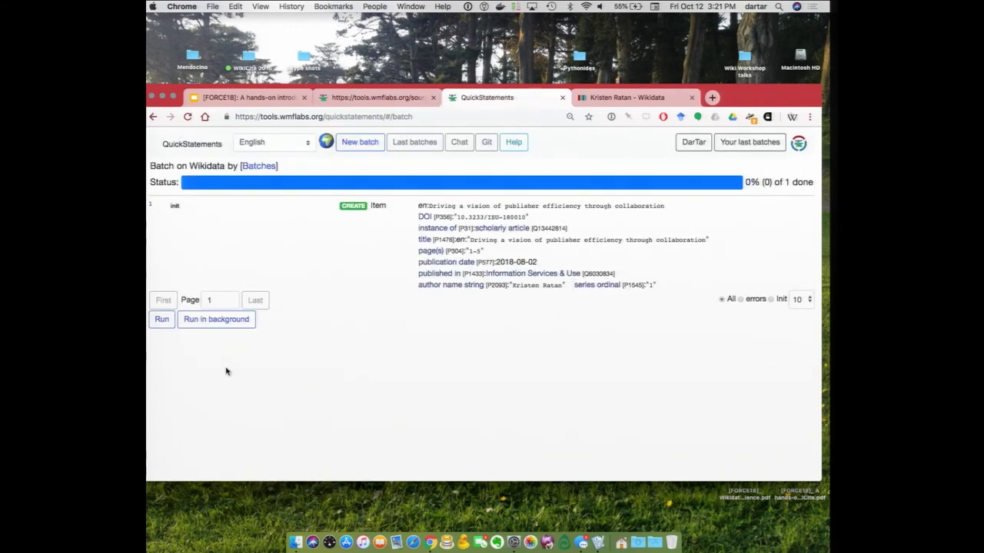
{"action": "left_click", "coordinate": [162, 325]}
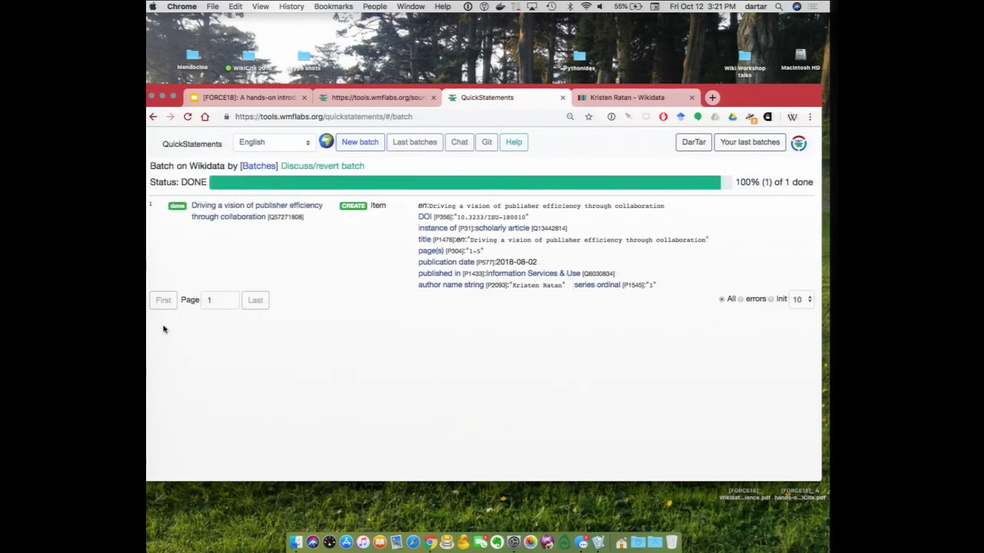
{"action": "left_click", "coordinate": [220, 218]}
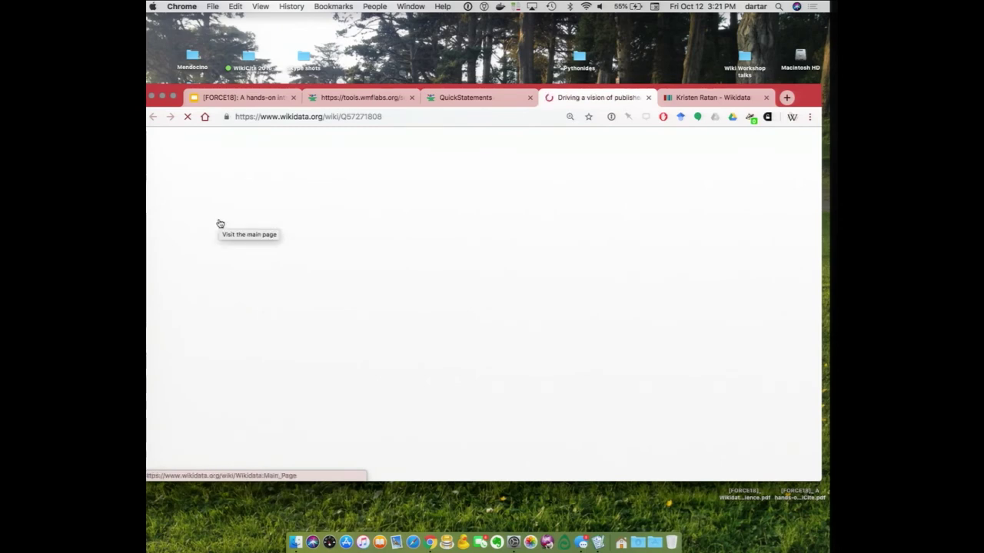
Step: Review the paper item's statements, and publish a new "author" statement linking to the author's own item
{"action": "scroll", "coordinate": [492, 287], "scroll_direction": "down", "scroll_amount": 10}
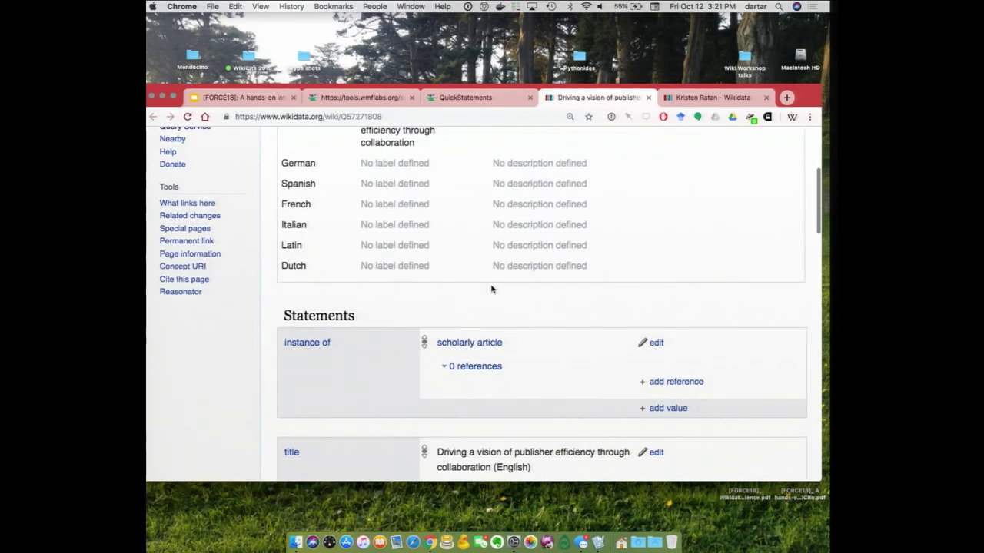
{"action": "scroll", "coordinate": [491, 287], "scroll_direction": "down", "scroll_amount": 2}
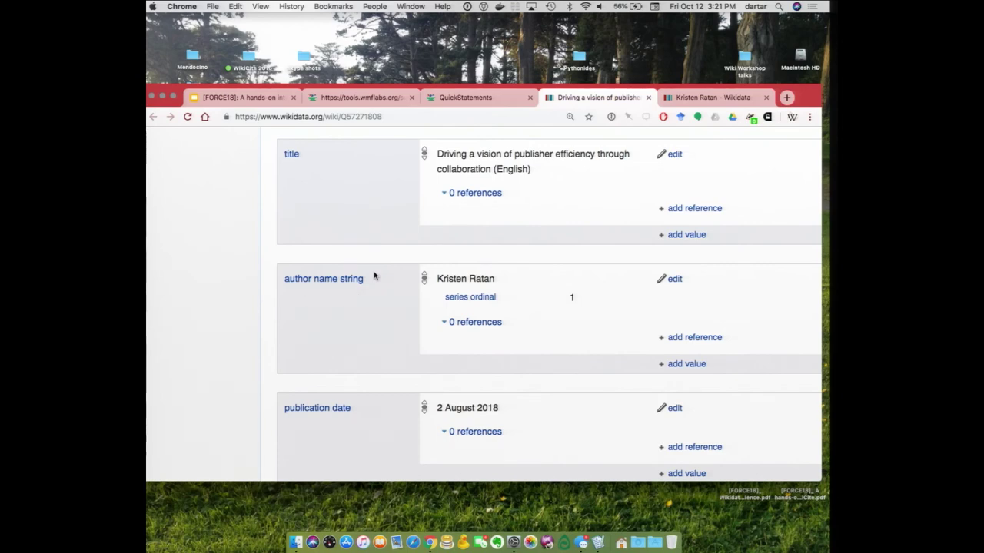
{"action": "scroll", "coordinate": [374, 275], "scroll_direction": "down", "scroll_amount": 1}
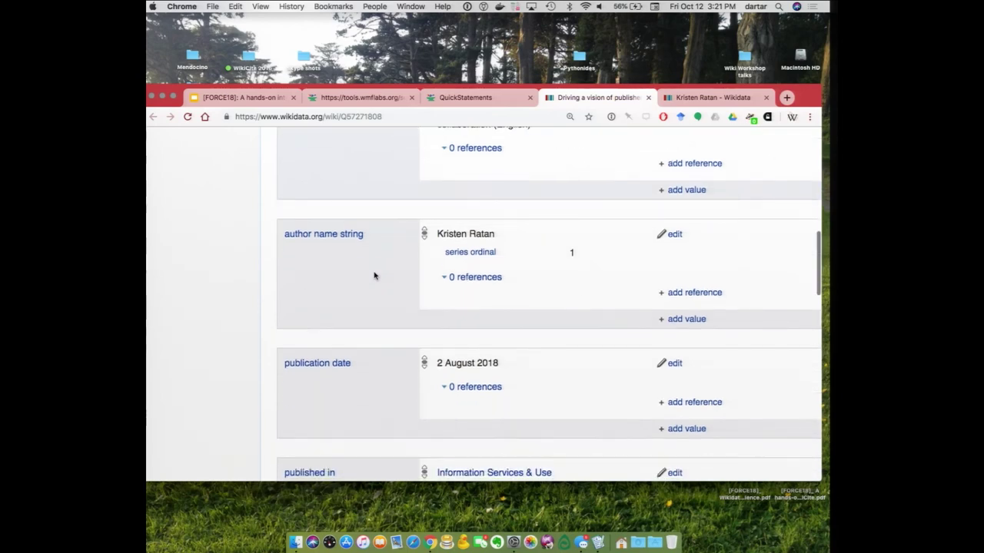
{"action": "scroll", "coordinate": [640, 356], "scroll_direction": "down", "scroll_amount": 1}
{"action": "scroll", "coordinate": [640, 356], "scroll_direction": "down", "scroll_amount": 2}
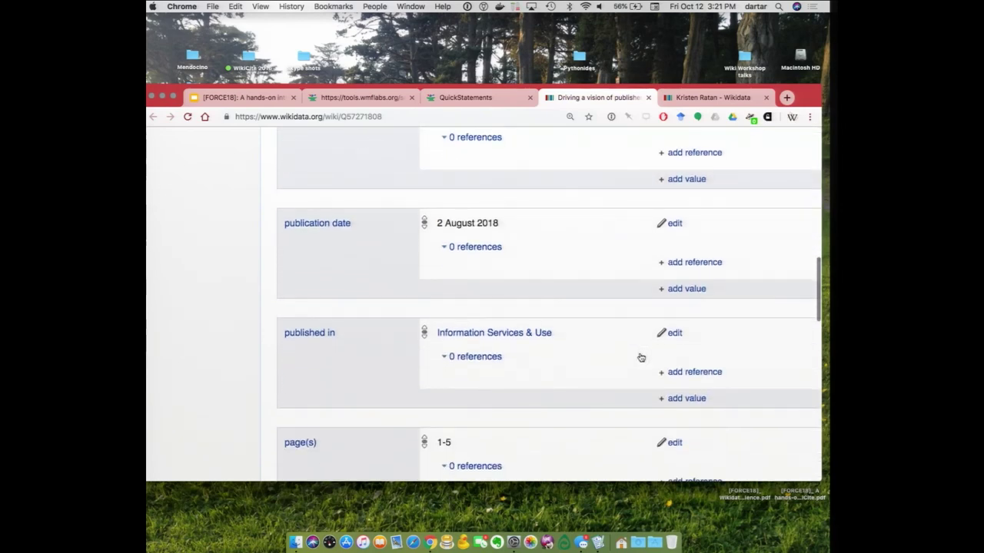
{"action": "scroll", "coordinate": [640, 355], "scroll_direction": "down", "scroll_amount": 5}
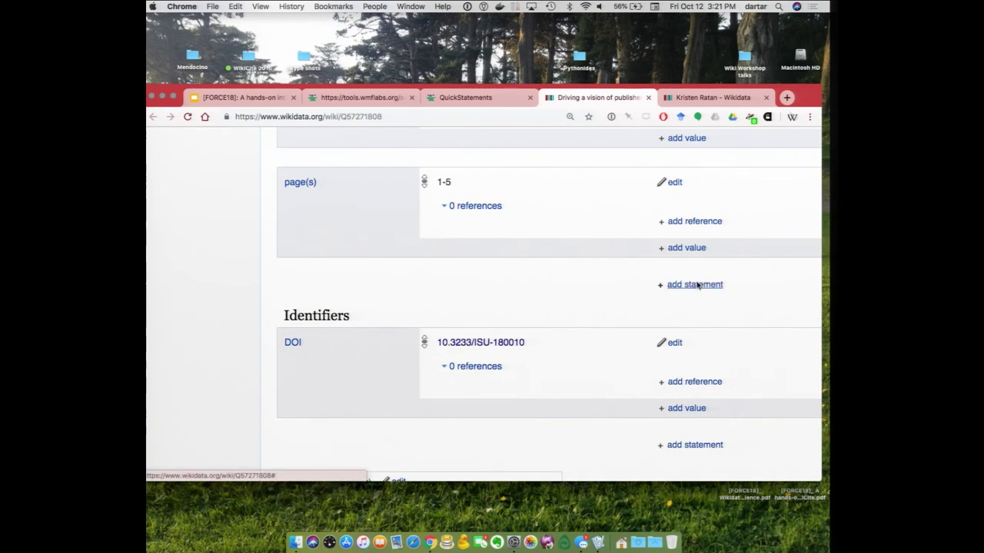
{"action": "left_click", "coordinate": [698, 284]}
{"action": "type", "text": "auth"}
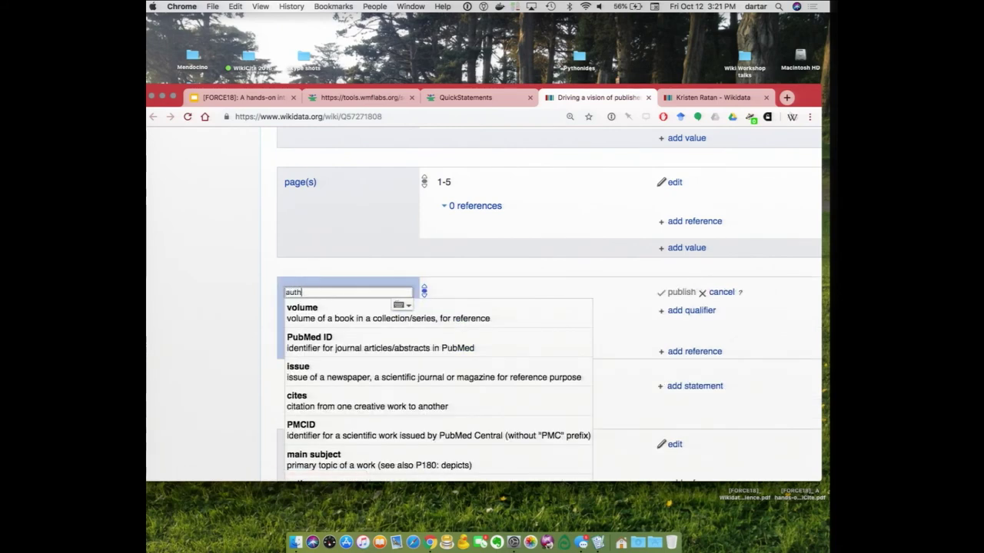
{"action": "type", "text": "or"}
{"action": "key", "text": "Return"}
{"action": "type", "text": "Kristen Ratan"}
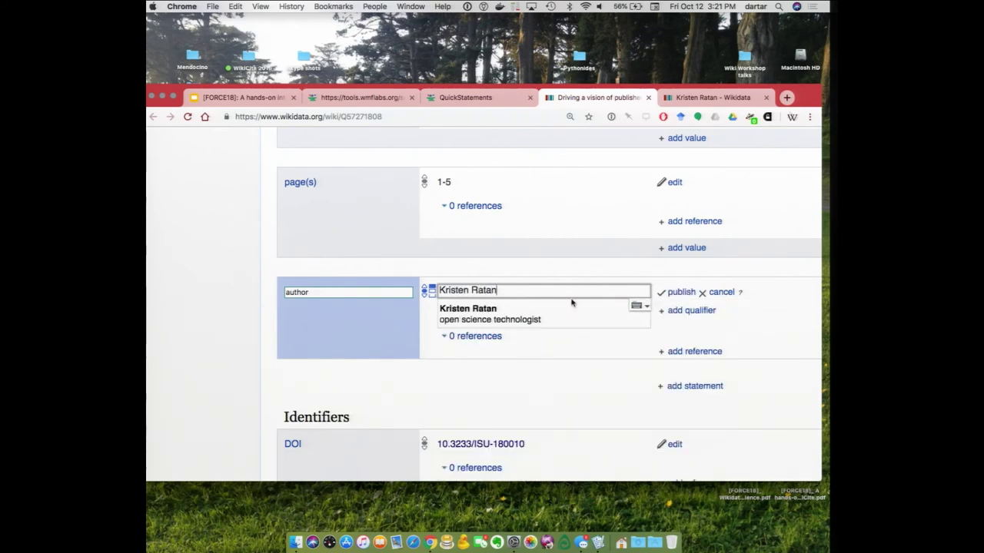
{"action": "left_click", "coordinate": [566, 306]}
{"action": "left_click", "coordinate": [671, 295]}
Step: Remove the "author name string" statement from the paper item
{"action": "scroll", "coordinate": [766, 281], "scroll_direction": "up", "scroll_amount": 5}
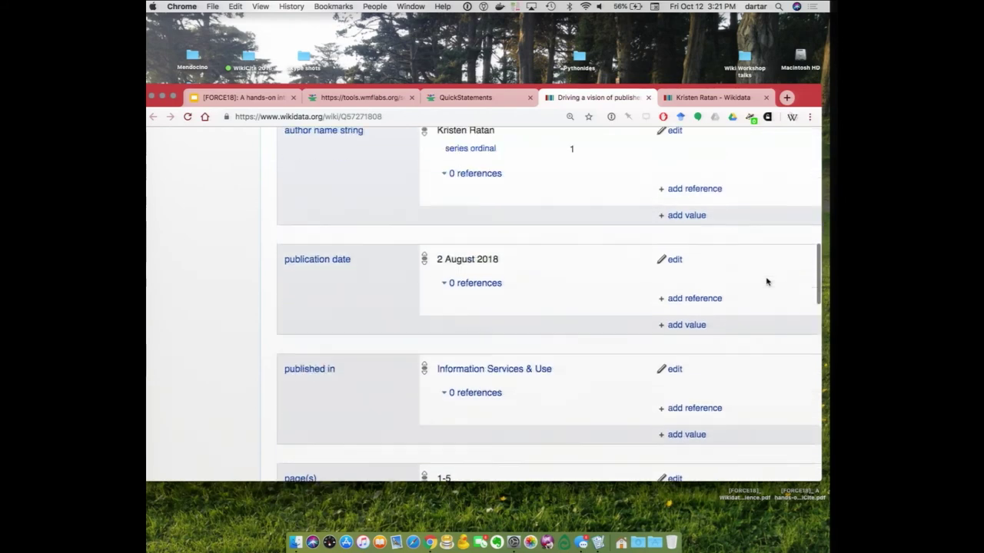
{"action": "scroll", "coordinate": [767, 281], "scroll_direction": "up", "scroll_amount": 5}
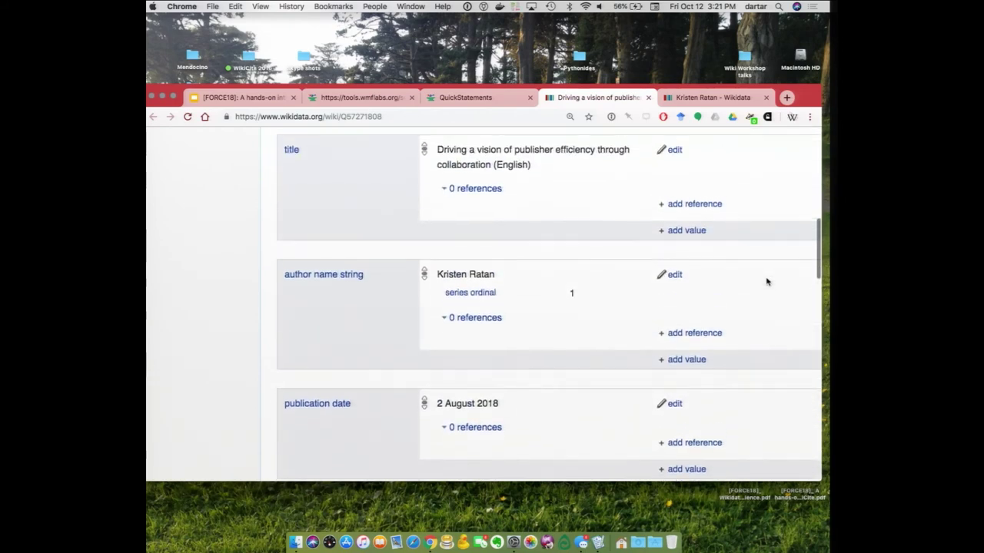
{"action": "left_click", "coordinate": [675, 283]}
{"action": "left_click", "coordinate": [714, 283]}
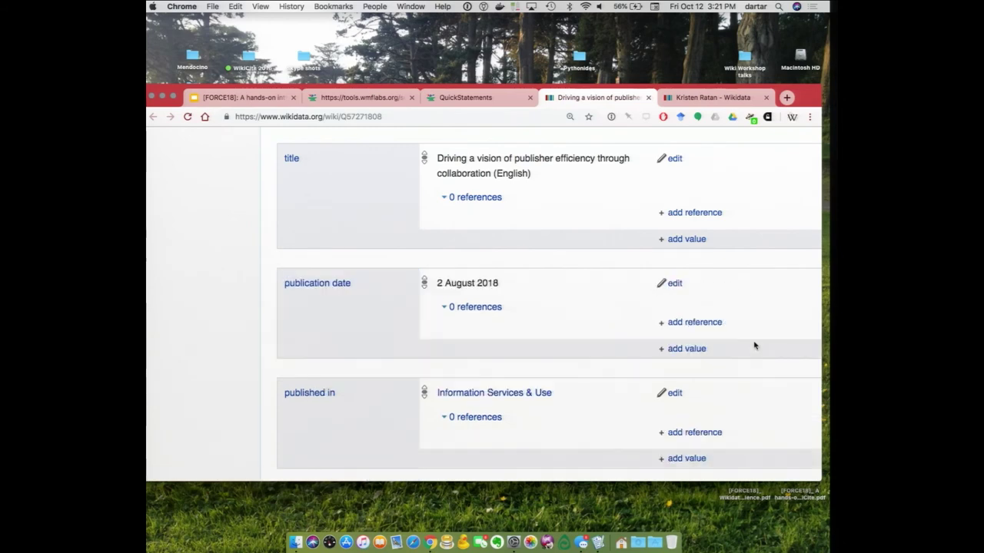
Step: Add a "series ordinal" qualifier with the value 1 to the paper's "author" statement and publish it
{"action": "scroll", "coordinate": [754, 346], "scroll_direction": "down", "scroll_amount": 8}
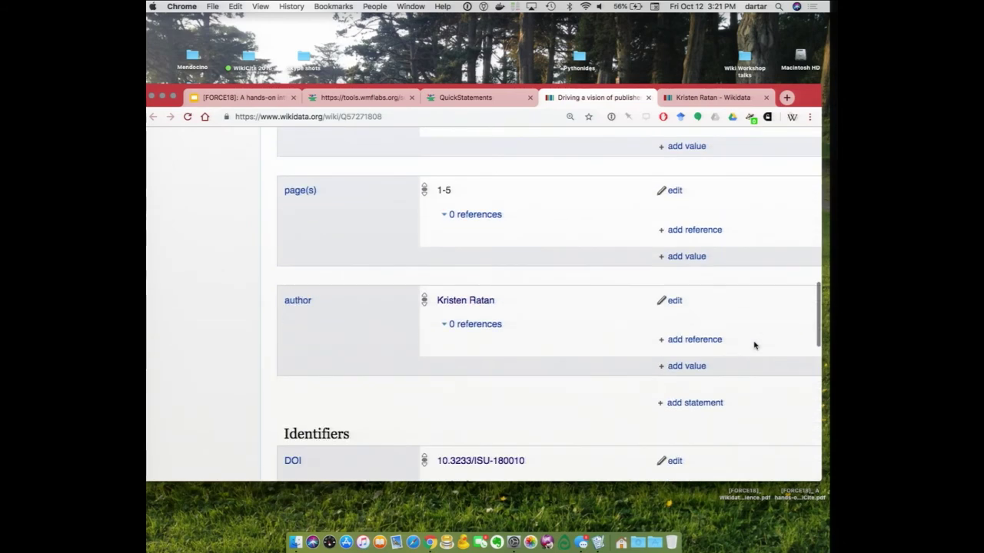
{"action": "left_click", "coordinate": [674, 302]}
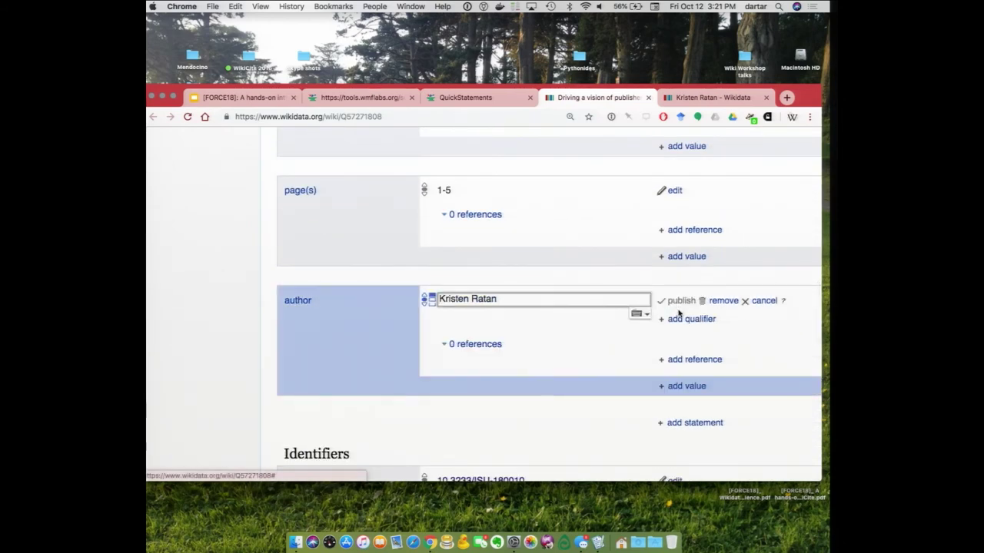
{"action": "left_click", "coordinate": [680, 320]}
{"action": "left_click", "coordinate": [549, 332]}
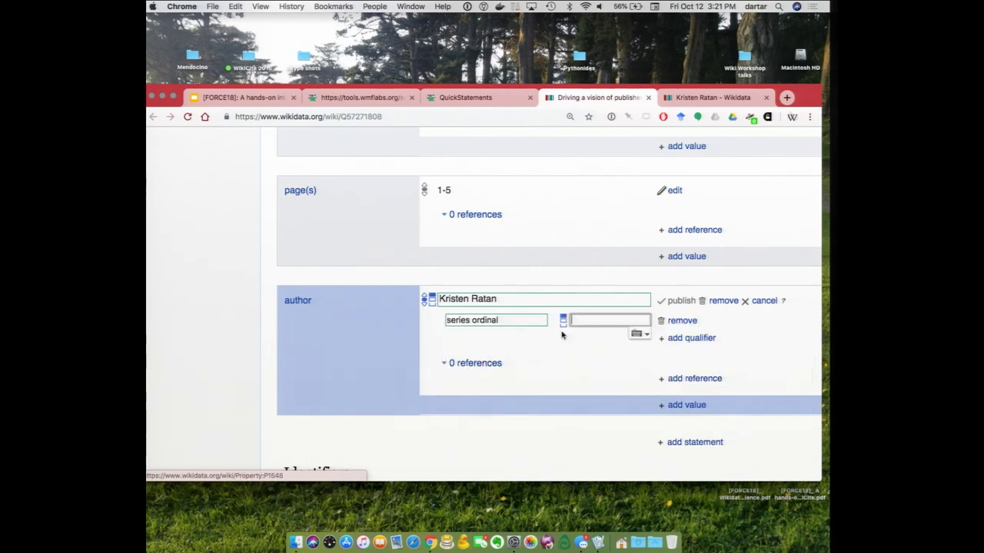
{"action": "type", "text": "1"}
{"action": "key", "text": "Return"}
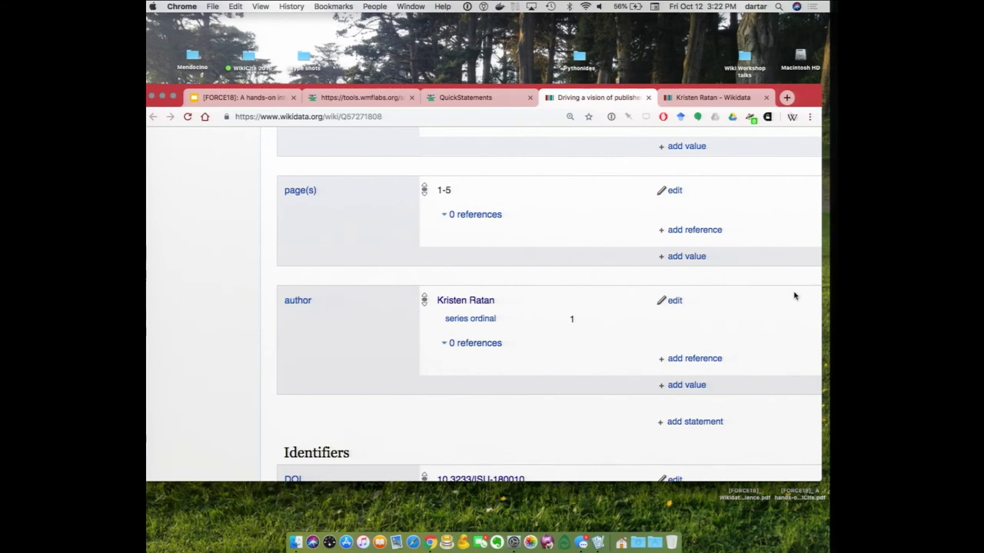
Step: Switch back to the Google Slides presentation and open slide 36, "Add an author to a list of conference participants"
{"action": "scroll", "coordinate": [795, 296], "scroll_direction": "down", "scroll_amount": 1}
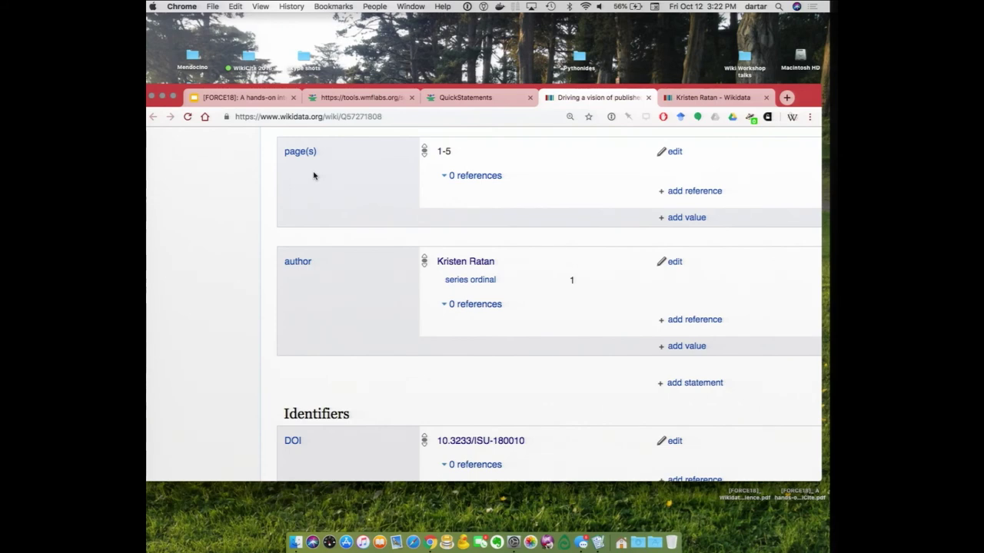
{"action": "left_click", "coordinate": [242, 99]}
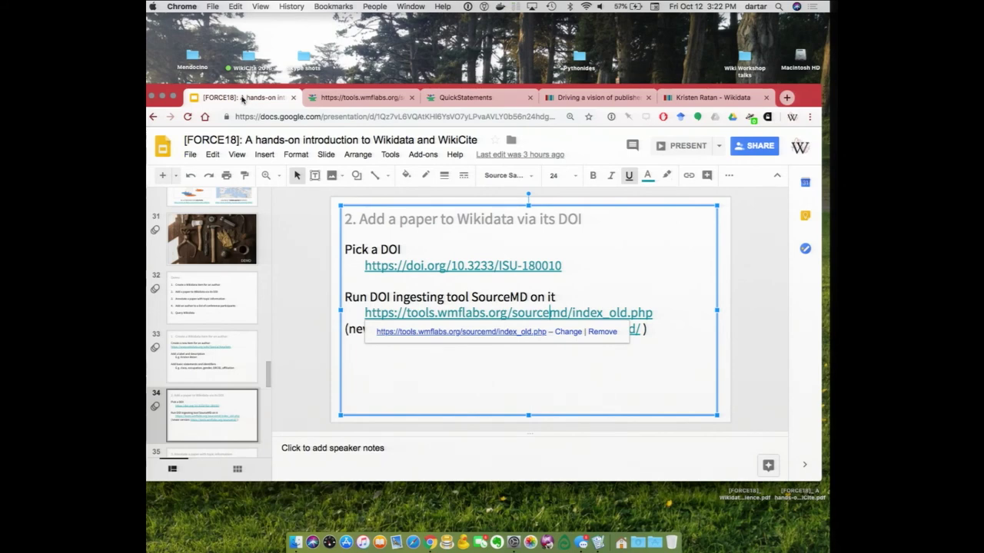
{"action": "left_click", "coordinate": [214, 373]}
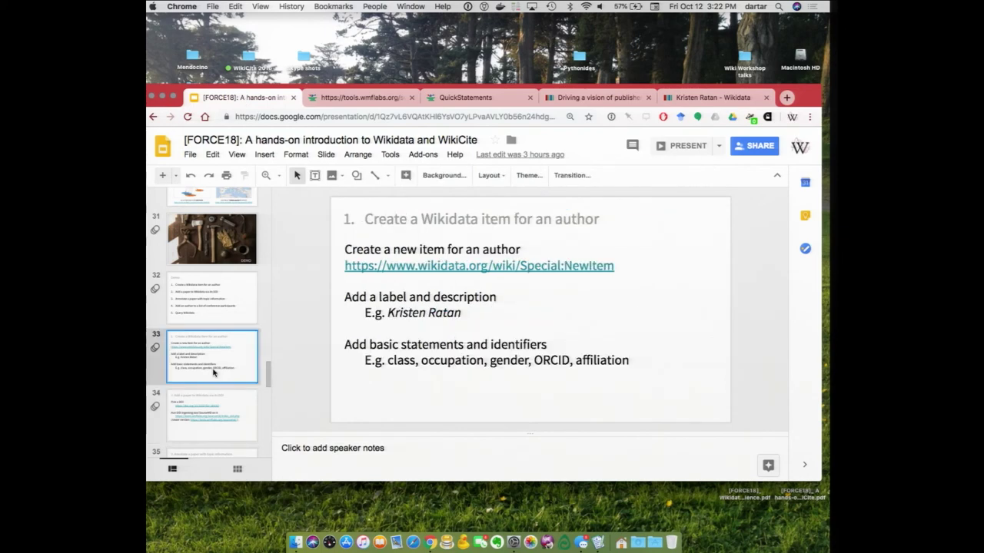
{"action": "key", "text": "Down"}
{"action": "key", "text": "Down"}
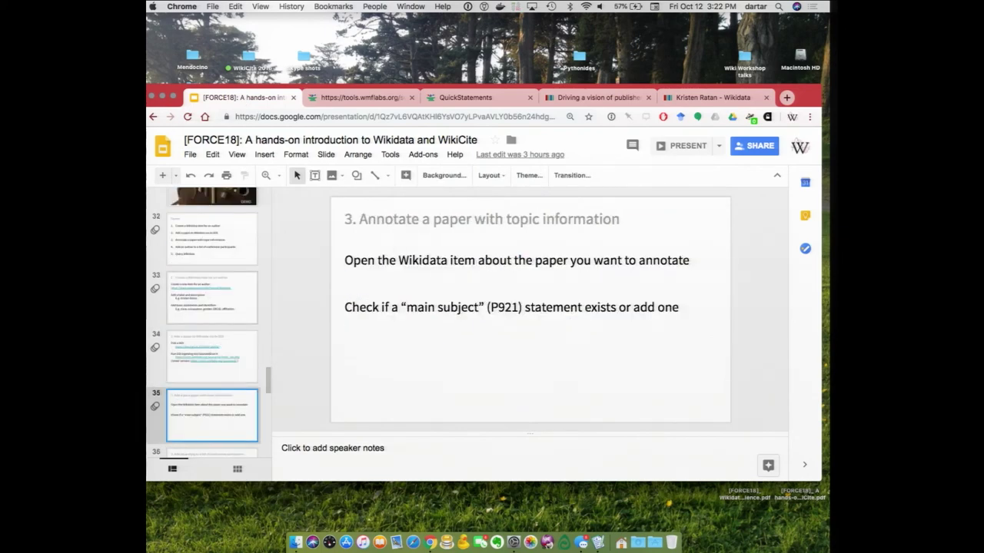
{"action": "key", "text": "Down"}
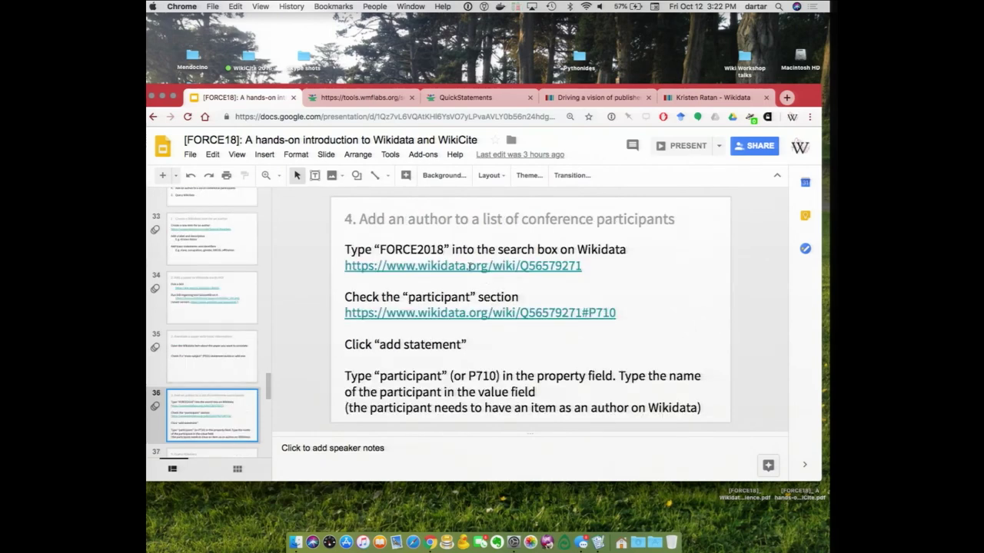
Step: Open the FORCE2018 Wikidata item from the slide's link and begin adding a value to its "participant" statement
{"action": "left_click", "coordinate": [468, 266]}
{"action": "left_click", "coordinate": [454, 286]}
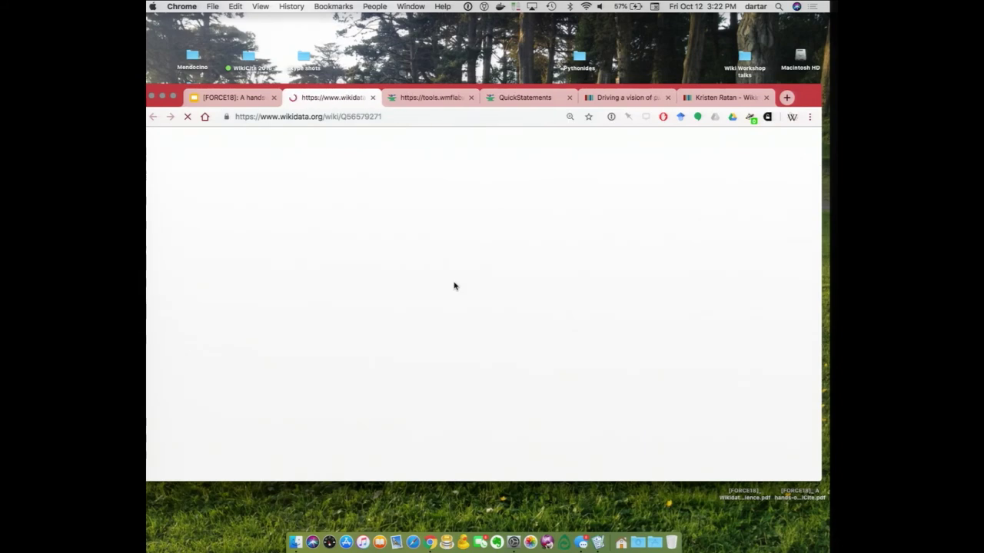
{"action": "scroll", "coordinate": [496, 321], "scroll_direction": "down", "scroll_amount": 5}
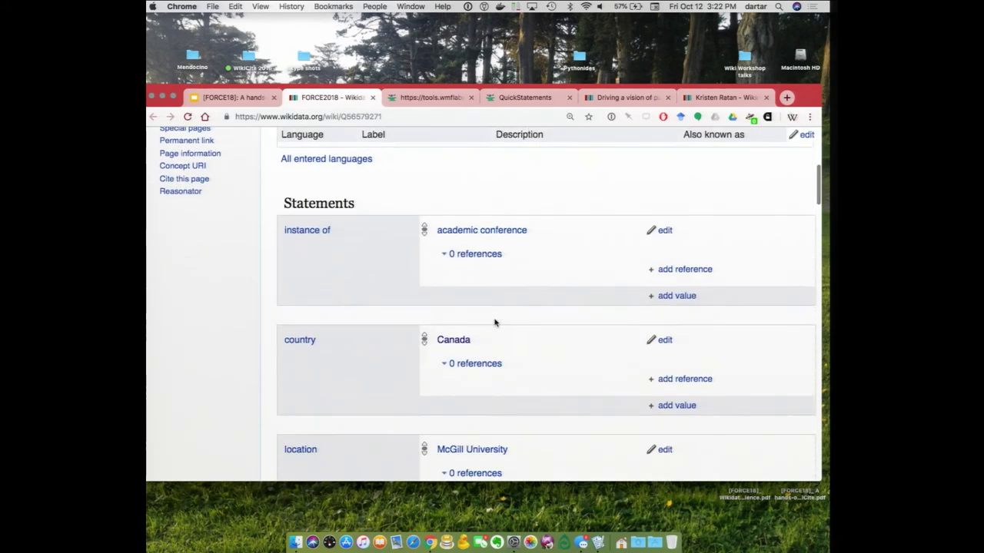
{"action": "scroll", "coordinate": [495, 323], "scroll_direction": "down", "scroll_amount": 6}
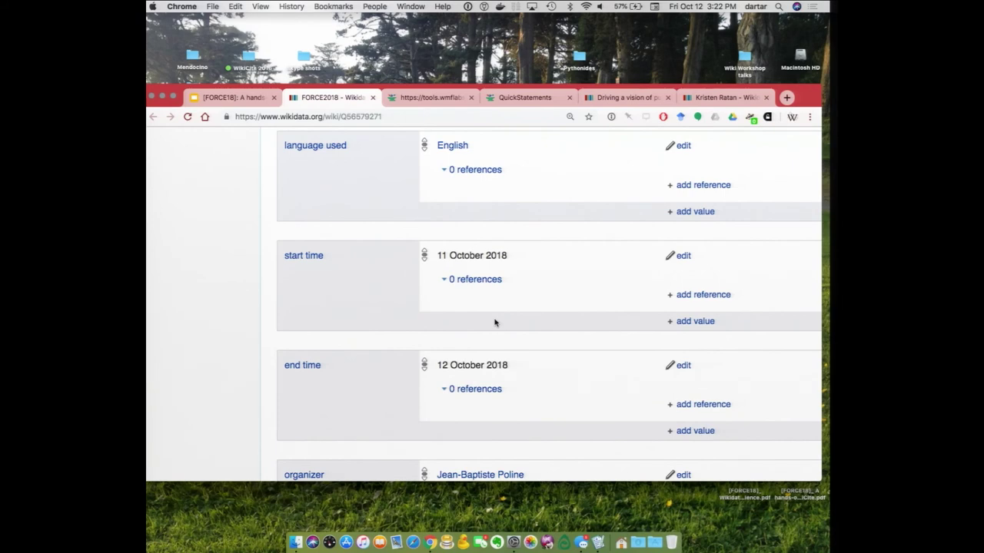
{"action": "scroll", "coordinate": [495, 323], "scroll_direction": "down", "scroll_amount": 6}
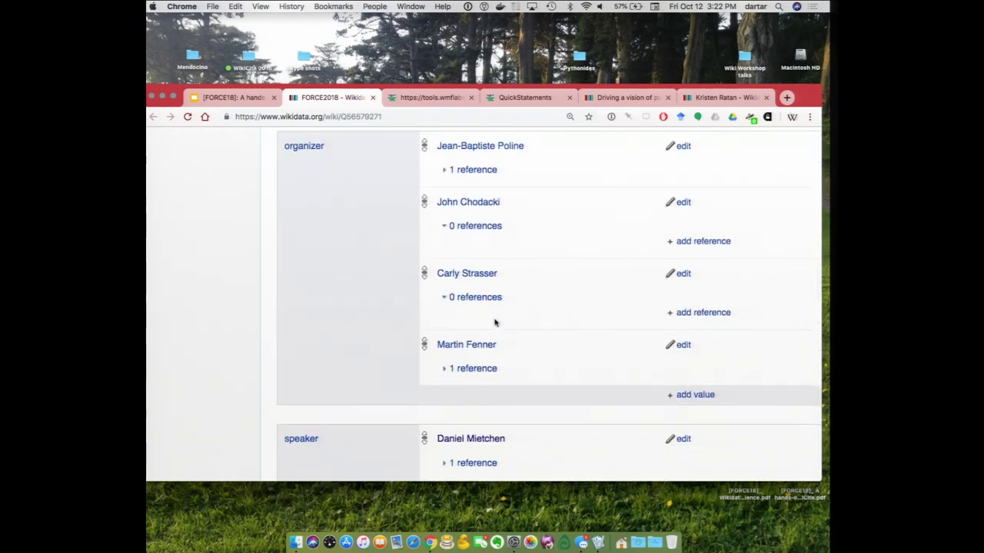
{"action": "scroll", "coordinate": [494, 322], "scroll_direction": "down", "scroll_amount": 10}
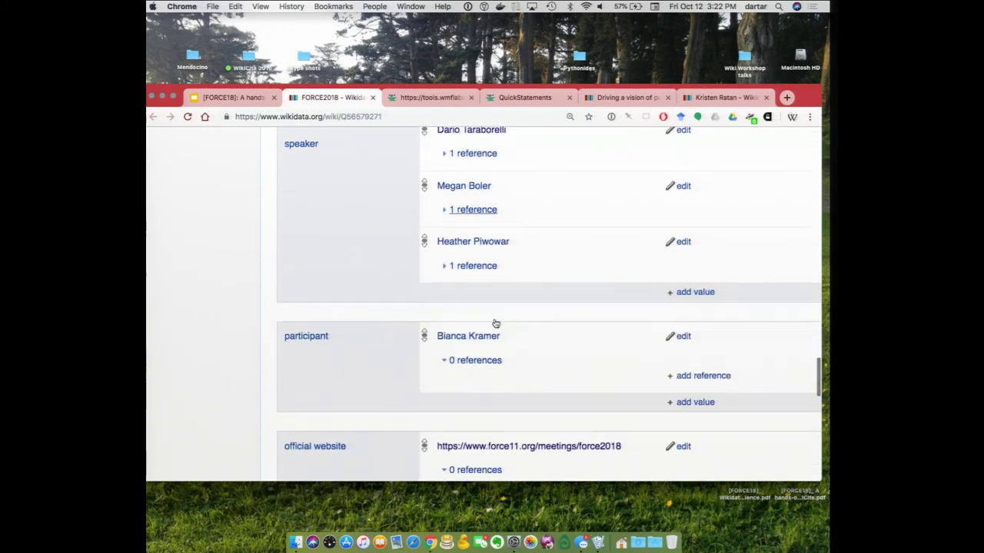
{"action": "scroll", "coordinate": [613, 311], "scroll_direction": "down", "scroll_amount": 2}
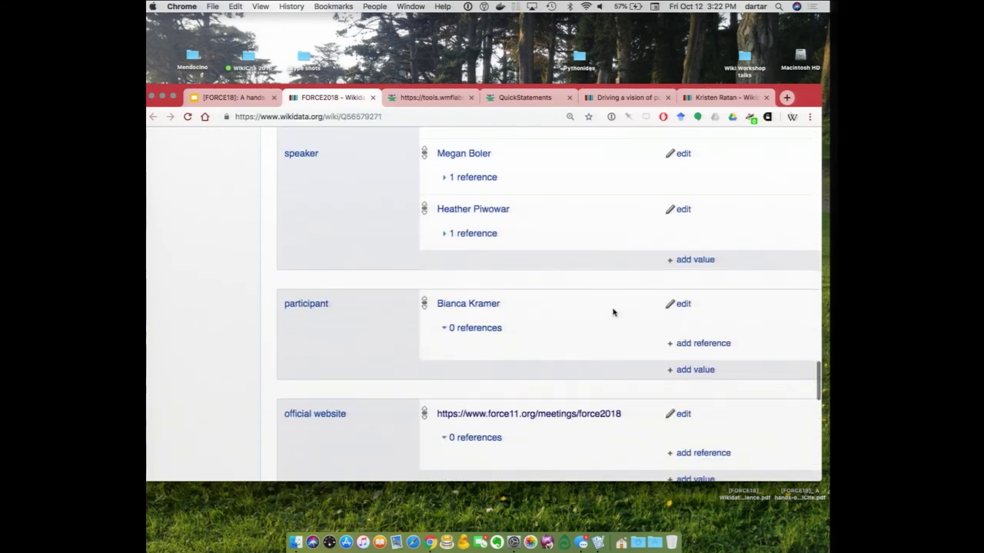
{"action": "scroll", "coordinate": [613, 311], "scroll_direction": "down", "scroll_amount": 1}
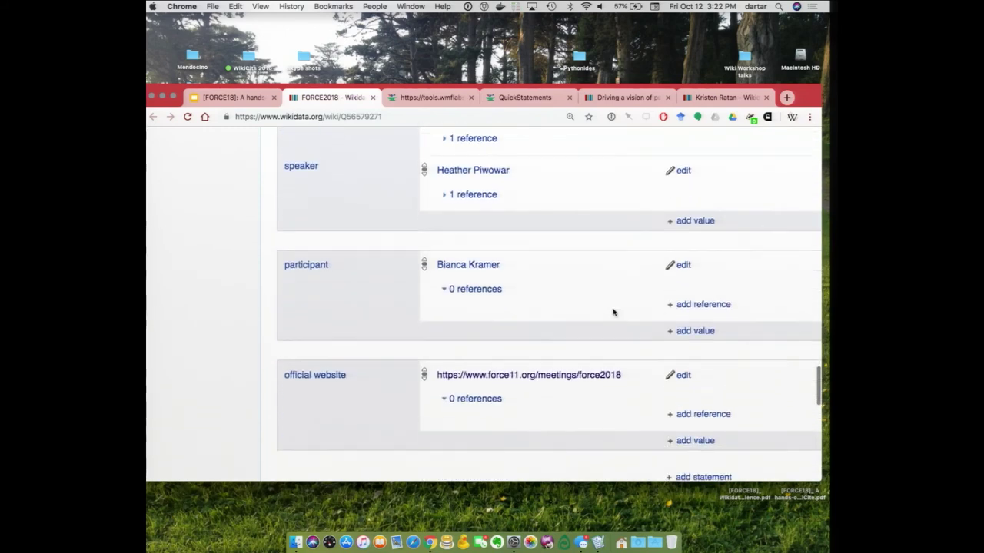
{"action": "left_click", "coordinate": [694, 329]}
{"action": "type", "text": "gunter eys"}
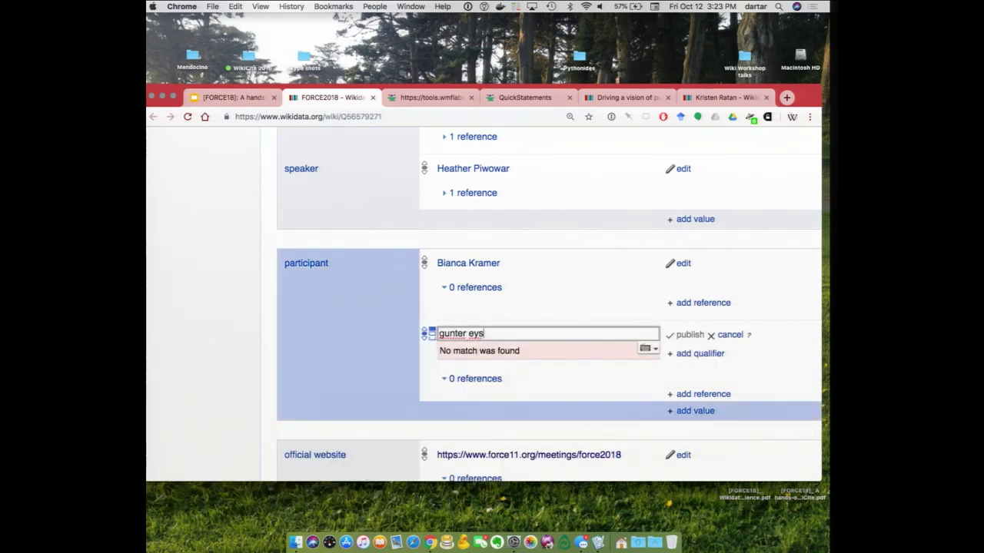
{"action": "type", "text": "h"}
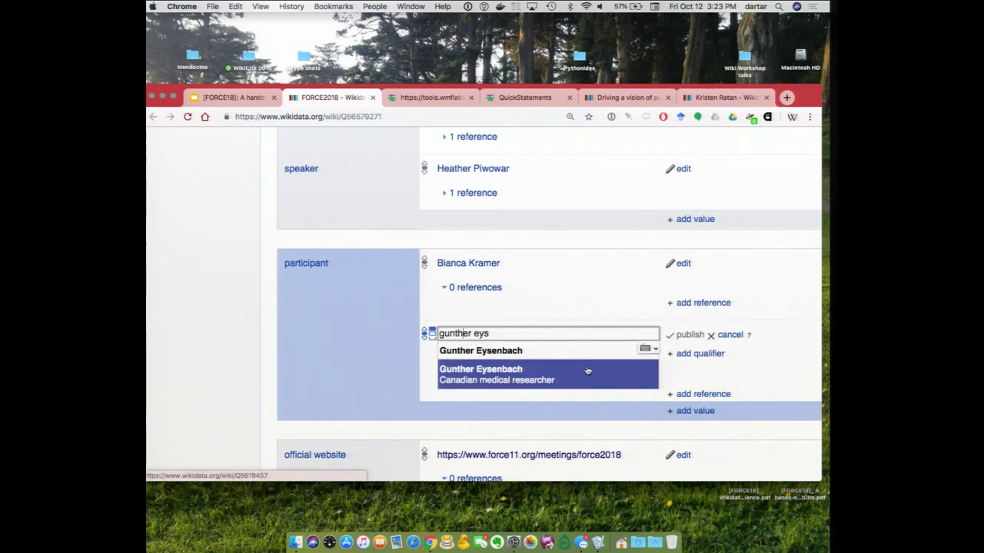
{"action": "key", "text": "super+a"}
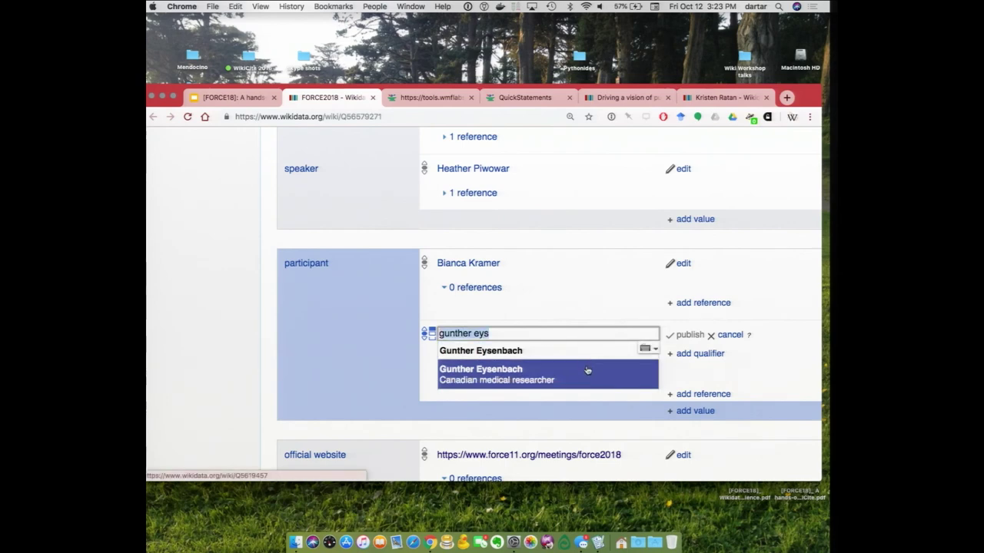
{"action": "key", "text": "BackSpace"}
Step: Set the new "participant" value of FORCE2018 to the existing item of the open science technologist and publish it
{"action": "type", "text": "Krist"}
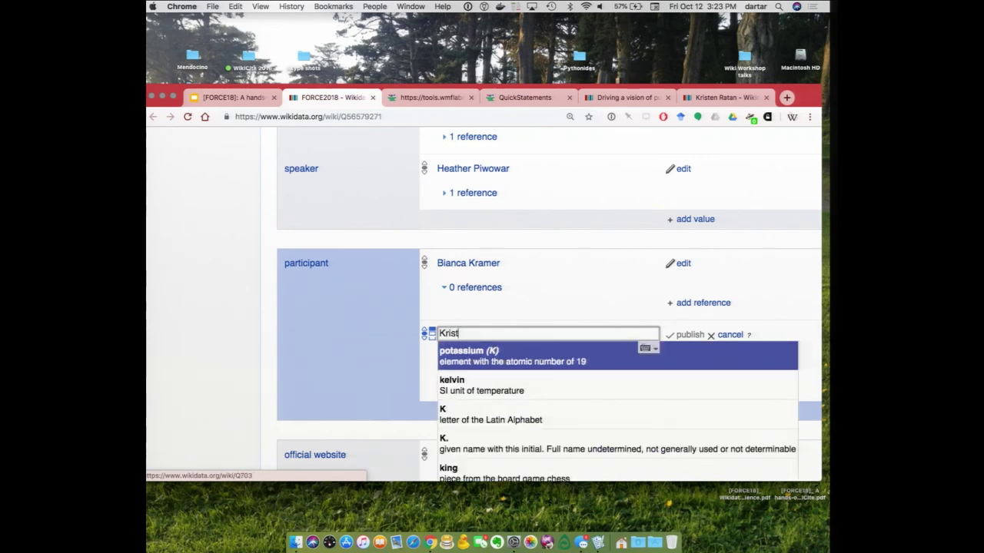
{"action": "type", "text": "en"}
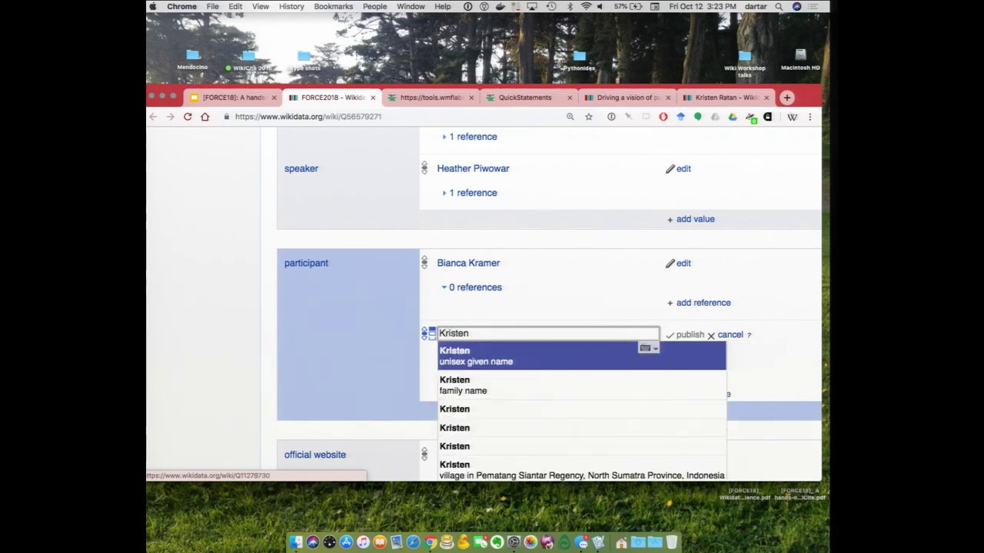
{"action": "type", "text": " Ratan"}
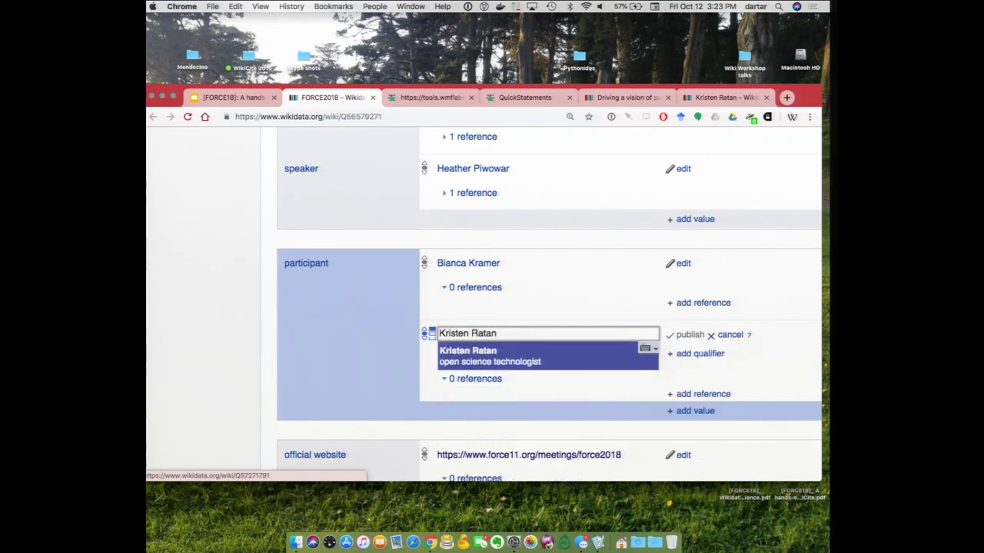
{"action": "key", "text": "Return"}
{"action": "key", "text": "Return"}
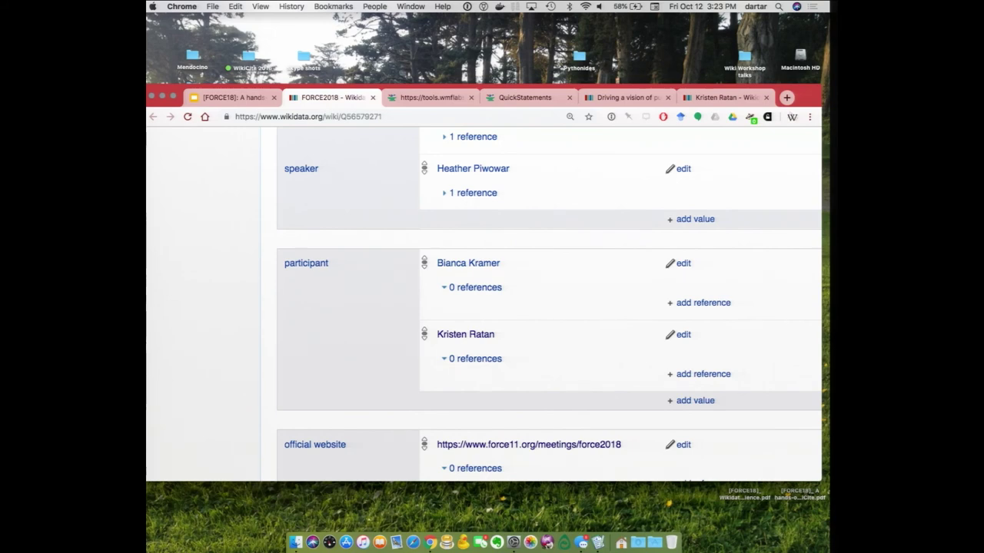
{"action": "scroll", "coordinate": [577, 323], "scroll_direction": "down", "scroll_amount": 3}
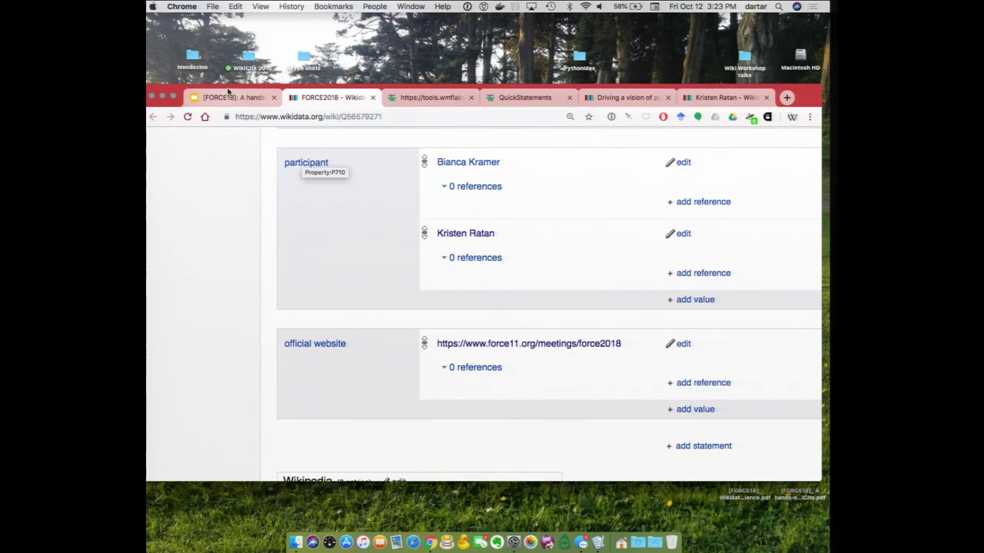
Step: Switch to the presentation, go to the "Institutions where Canadians got their PhD" slide and open its linked SPARQL query in Wikidata Query Service
{"action": "left_click", "coordinate": [225, 105]}
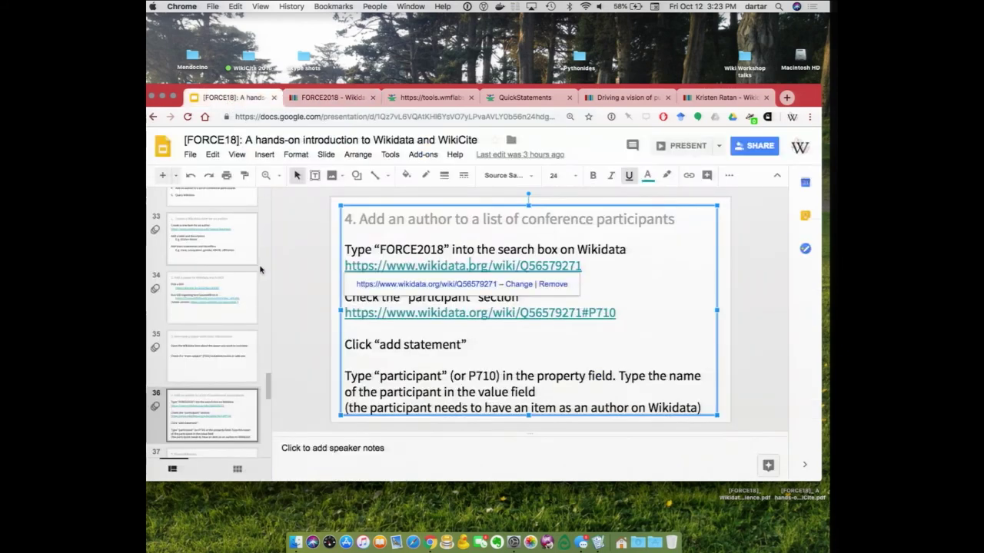
{"action": "scroll", "coordinate": [202, 336], "scroll_direction": "down", "scroll_amount": 2}
{"action": "scroll", "coordinate": [202, 336], "scroll_direction": "down", "scroll_amount": 2}
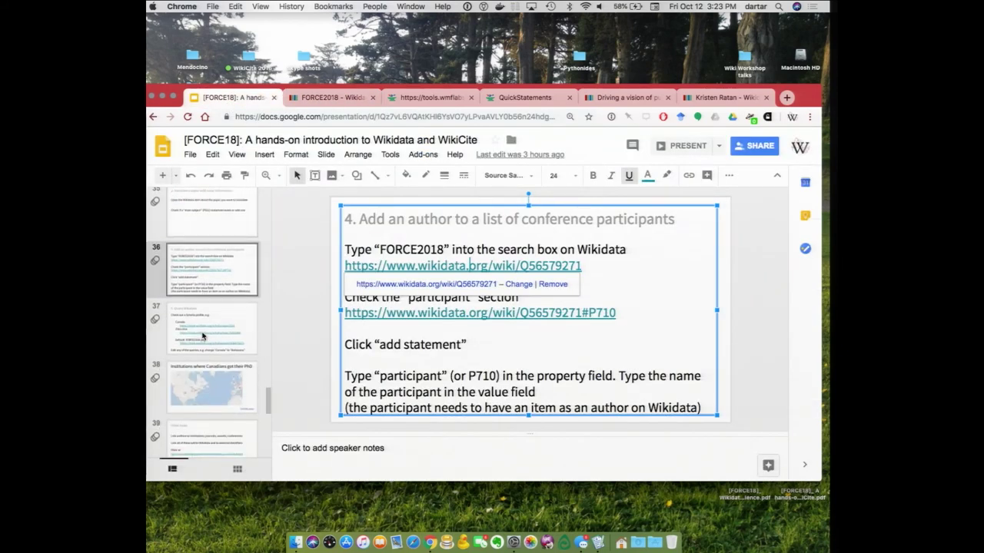
{"action": "left_click", "coordinate": [204, 376]}
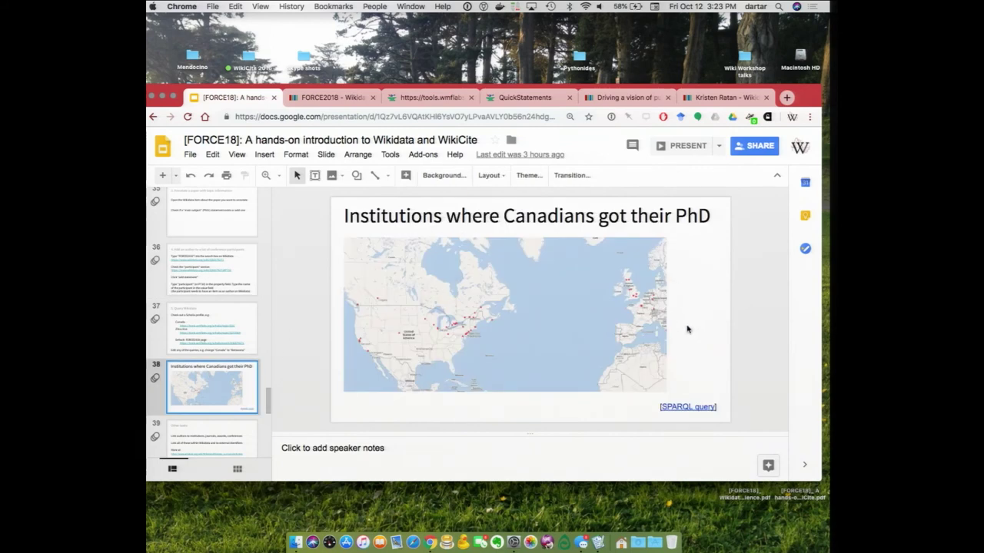
{"action": "left_click", "coordinate": [687, 405]}
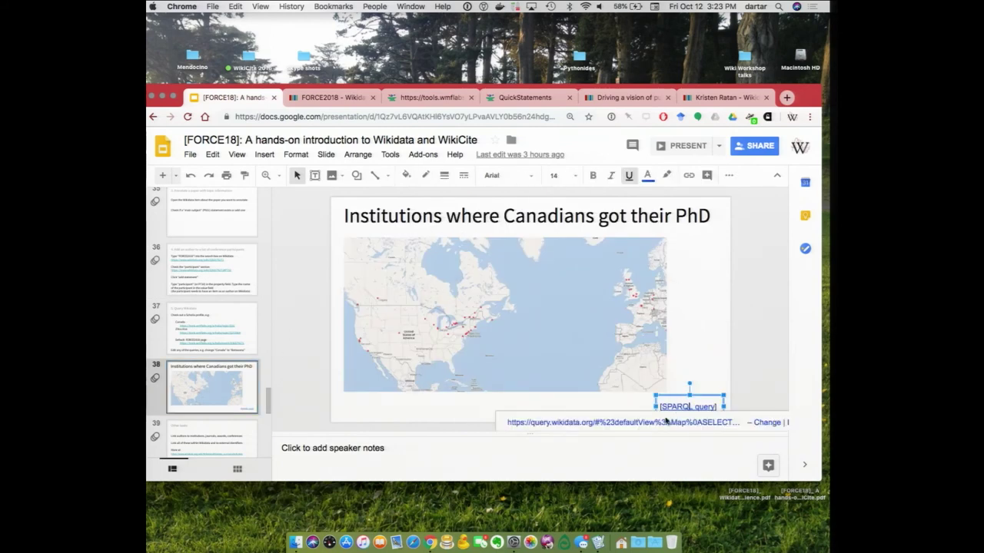
{"action": "left_click", "coordinate": [665, 422]}
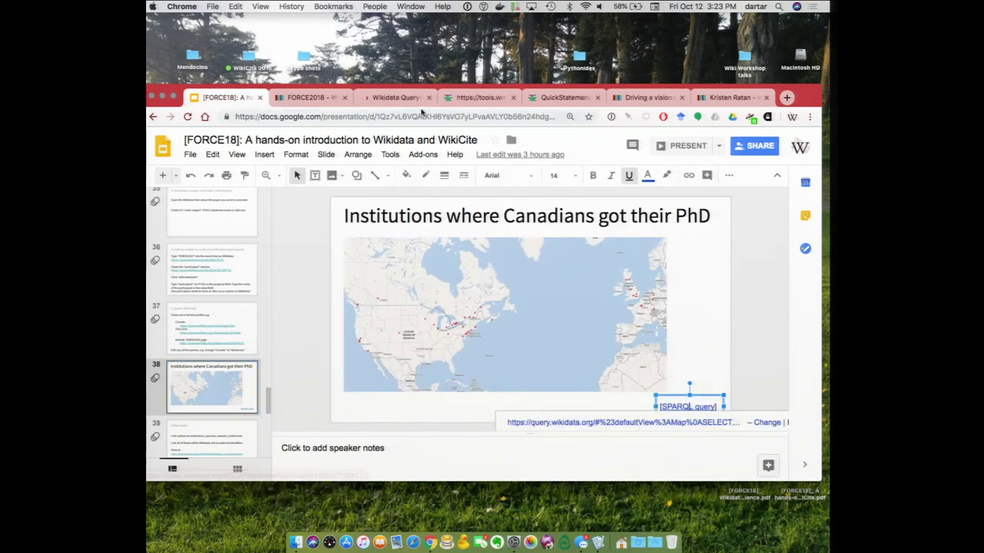
{"action": "left_click", "coordinate": [392, 97]}
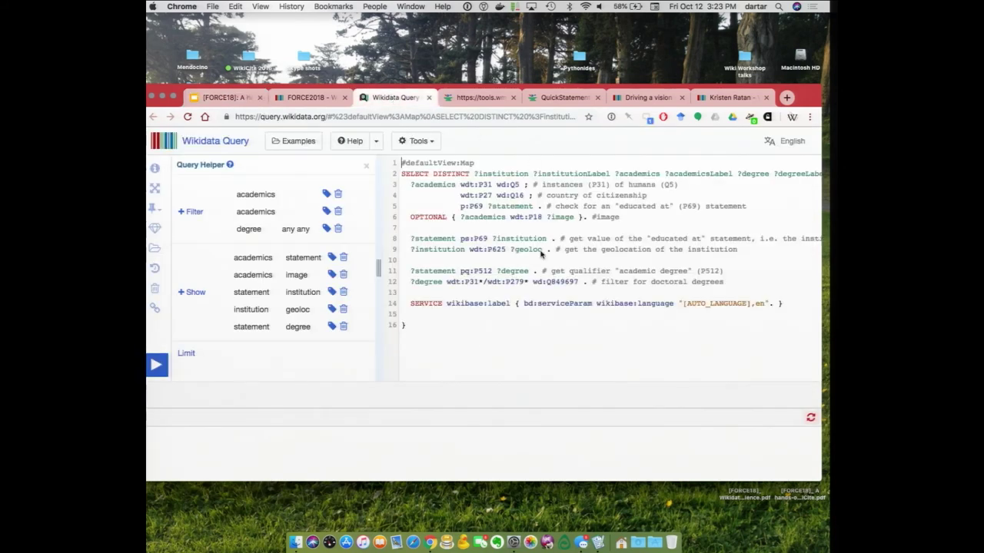
Step: Run the query on Canadians' doctoral institutions and view its results on the map
{"action": "scroll", "coordinate": [572, 325], "scroll_direction": "down", "scroll_amount": 1}
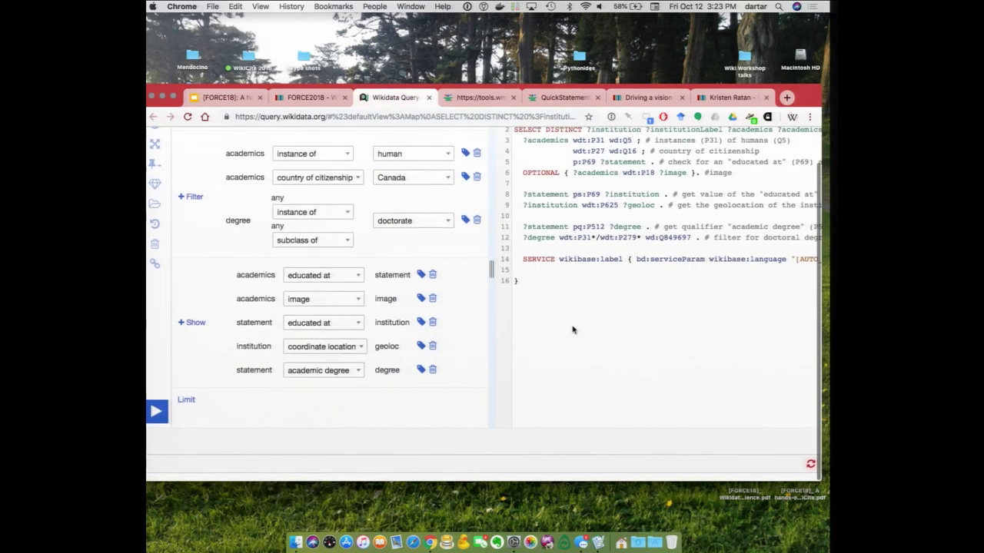
{"action": "left_click", "coordinate": [156, 422]}
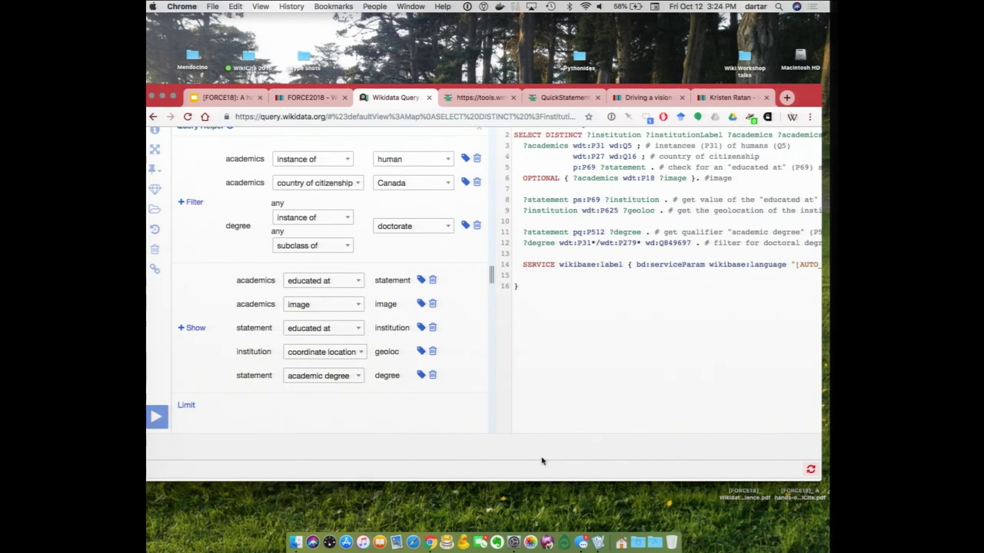
{"action": "scroll", "coordinate": [459, 450], "scroll_direction": "down", "scroll_amount": 5}
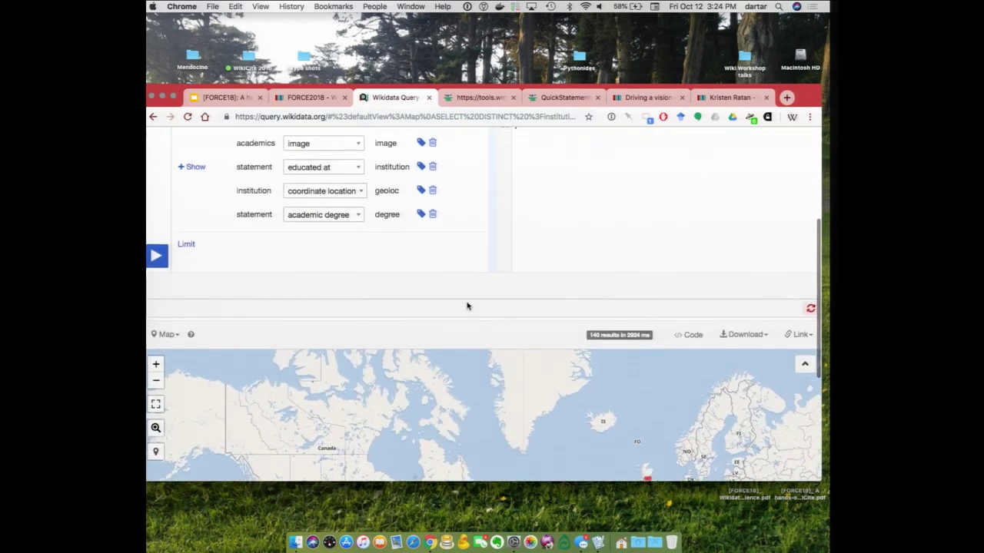
{"action": "scroll", "coordinate": [476, 326], "scroll_direction": "down", "scroll_amount": 7}
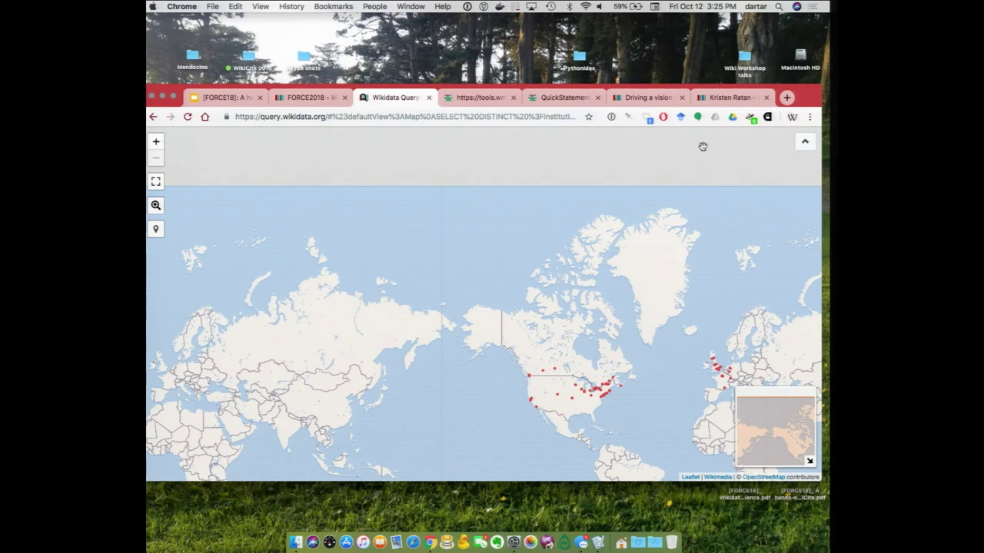
Step: Return to the presentation, go to slide 37, "Query Wikidata", and open the linked Scholia topic profile for Canada
{"action": "left_click", "coordinate": [308, 97]}
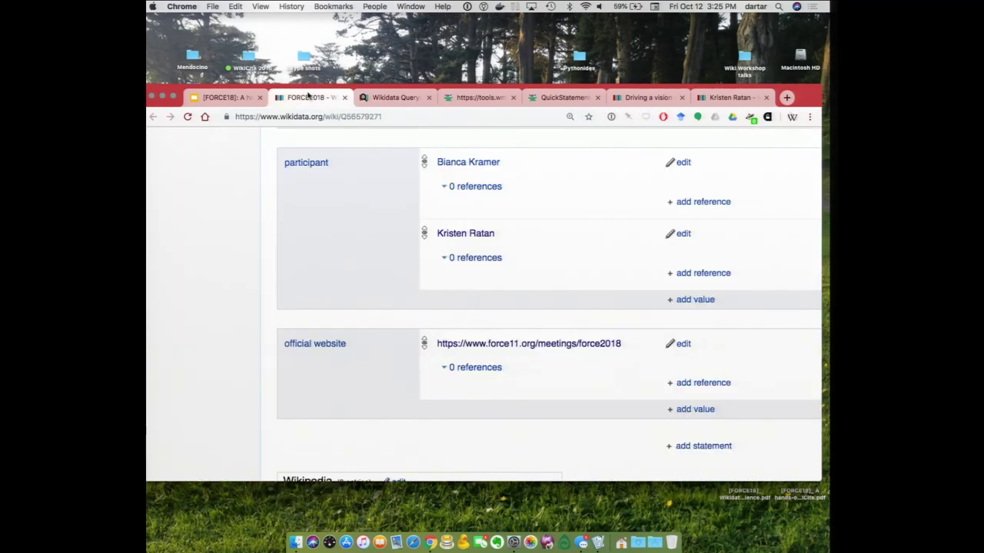
{"action": "left_click", "coordinate": [221, 98]}
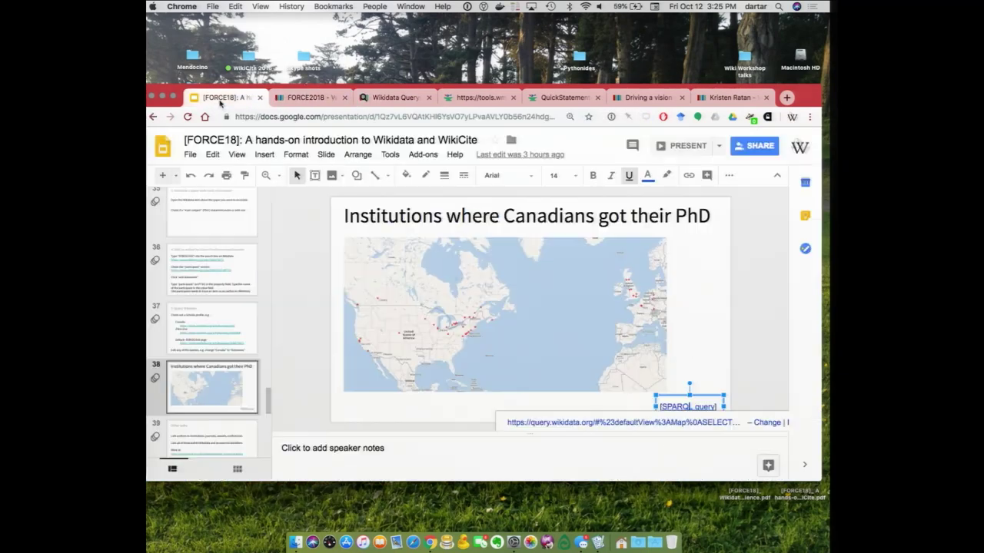
{"action": "left_click", "coordinate": [202, 436]}
{"action": "scroll", "coordinate": [201, 434], "scroll_direction": "down", "scroll_amount": 3}
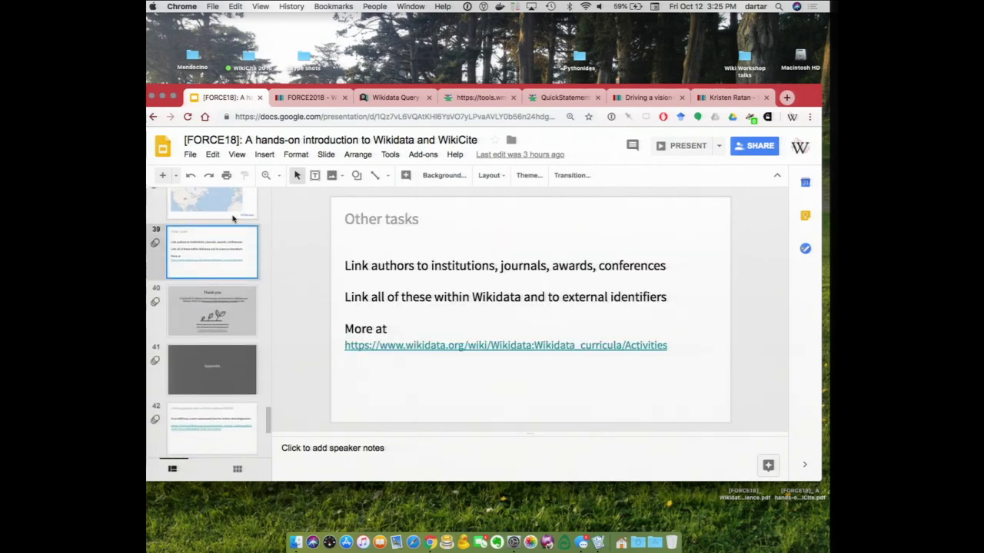
{"action": "left_click", "coordinate": [209, 209]}
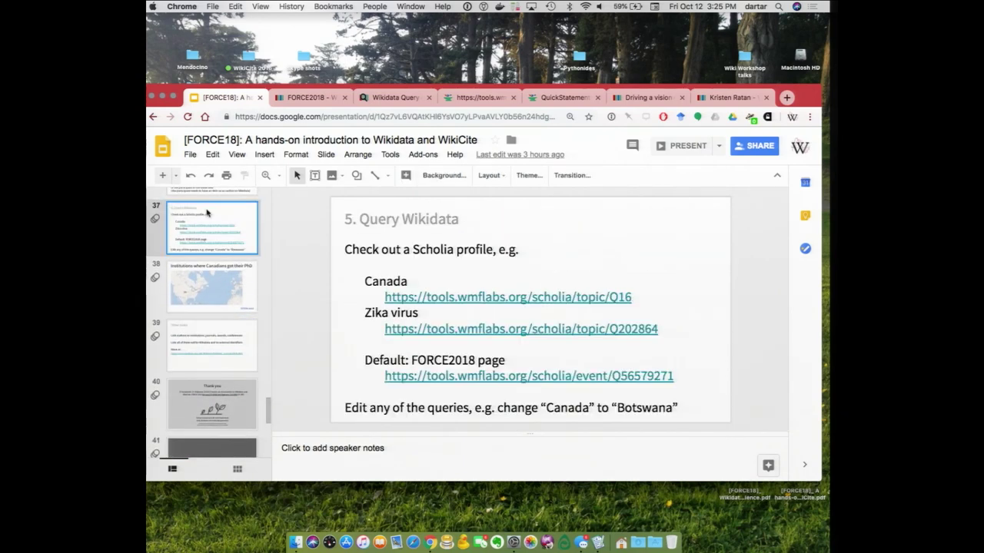
{"action": "left_click", "coordinate": [488, 296]}
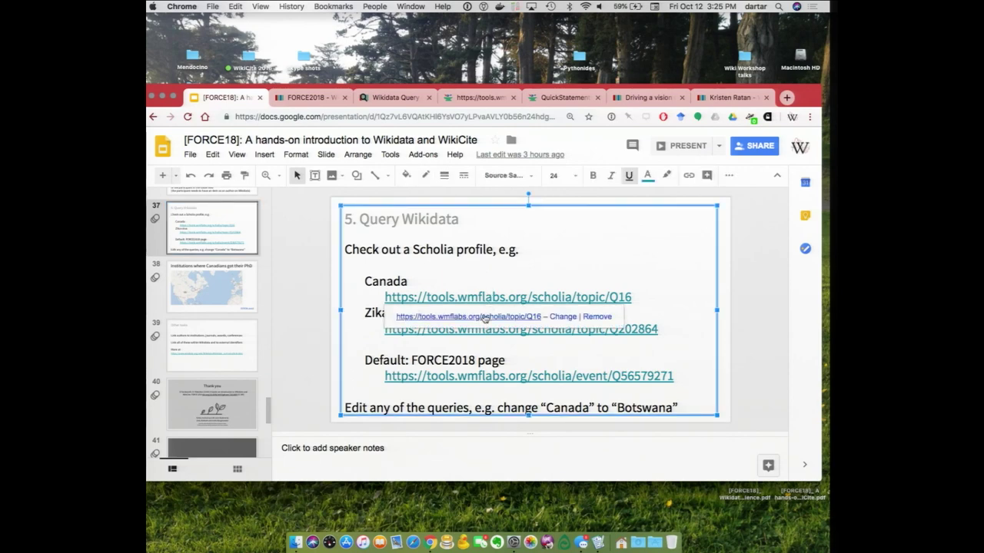
{"action": "left_click", "coordinate": [485, 317]}
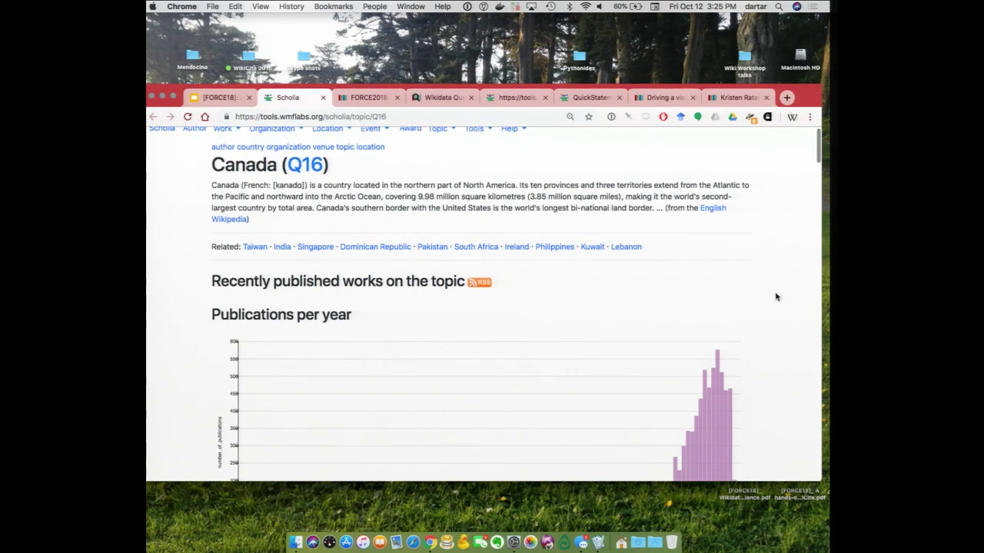
Step: Open the Wikidata query behind Scholia's "Publications per year" chart in a separate tab and switch to it
{"action": "scroll", "coordinate": [774, 295], "scroll_direction": "down", "scroll_amount": 5}
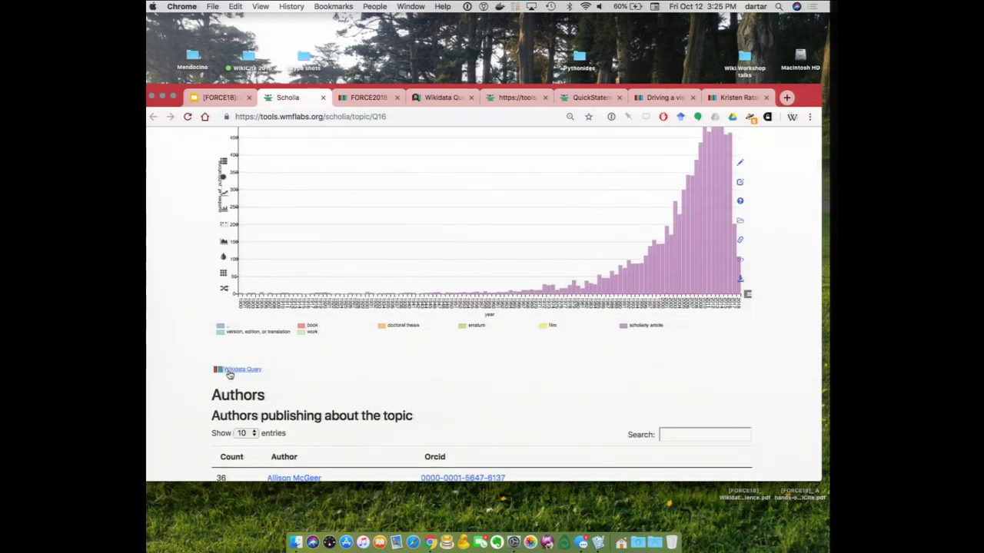
{"action": "left_click", "coordinate": [238, 373], "text": "super"}
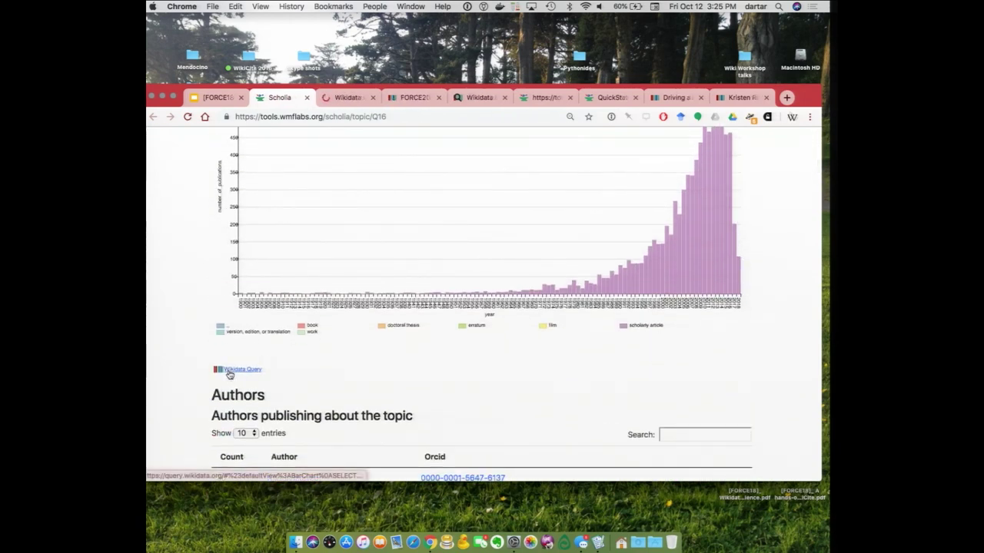
{"action": "left_click", "coordinate": [346, 97]}
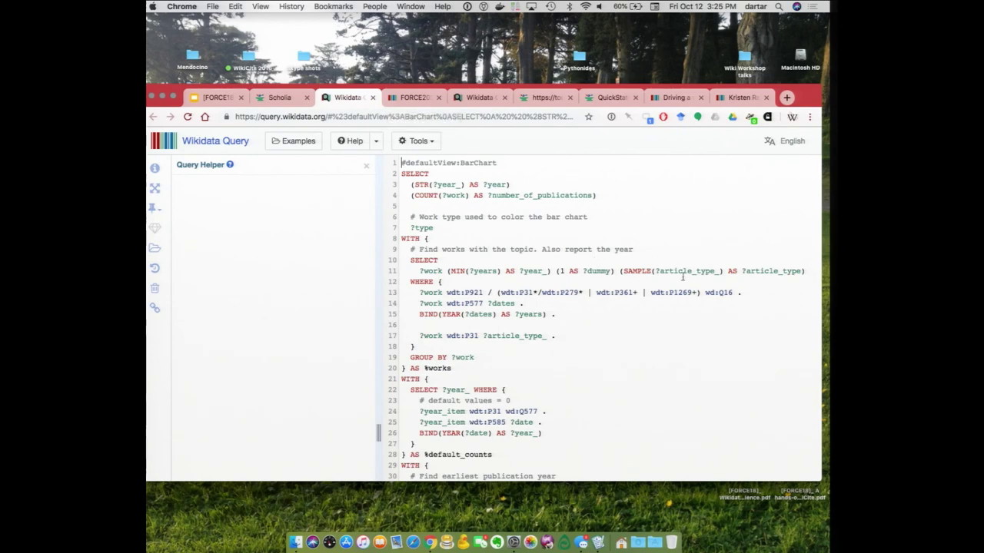
Step: Remove the topic identifier Q16 after "wd:" on line 13 of the query
{"action": "mouse_move", "coordinate": [721, 292]}
{"action": "double_click", "coordinate": [723, 292]}
{"action": "key", "text": "BackSpace"}
{"action": "key", "text": "super+Tab"}
{"action": "key", "text": "Escape"}
{"action": "key", "text": "super+space"}
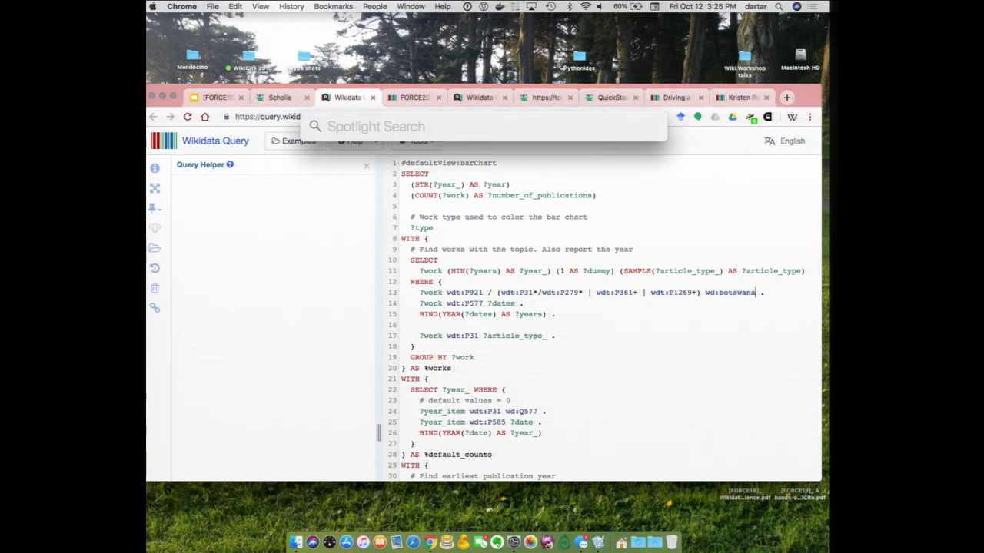
{"action": "key", "text": "Escape"}
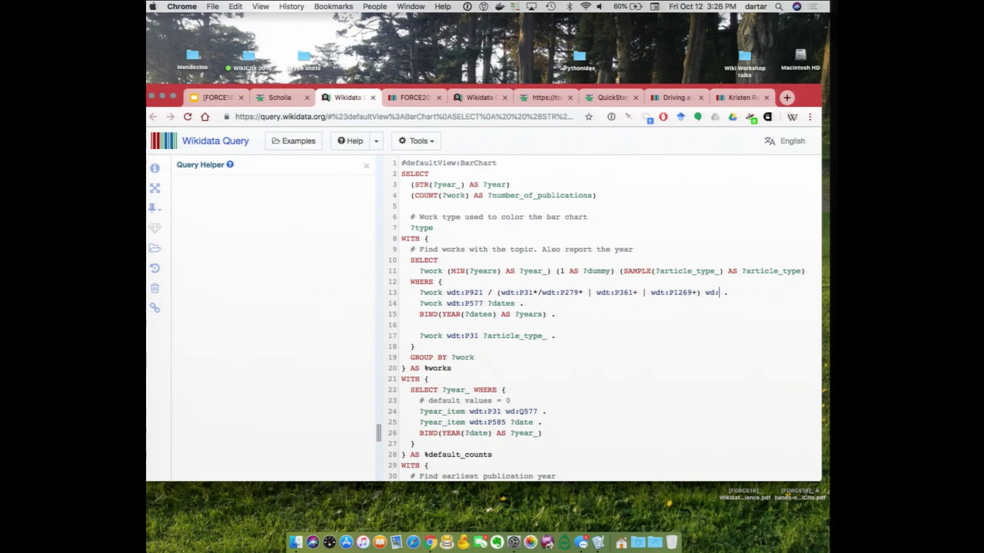
Step: Enter Q30 (United States of America) as the topic identifier on line 13 and run the query
{"action": "type", "text": "30"}
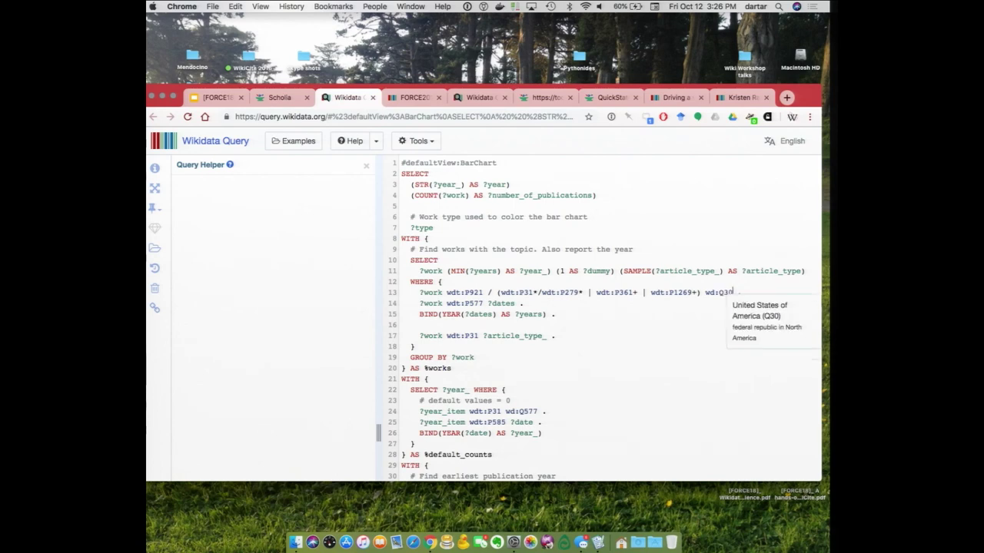
{"action": "scroll", "coordinate": [615, 330], "scroll_direction": "down", "scroll_amount": 6}
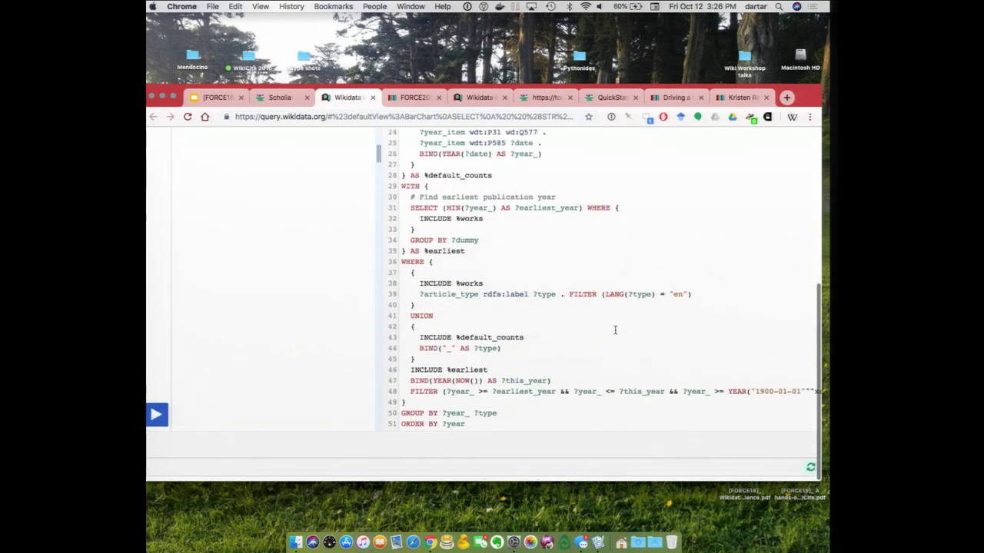
{"action": "left_click", "coordinate": [156, 417]}
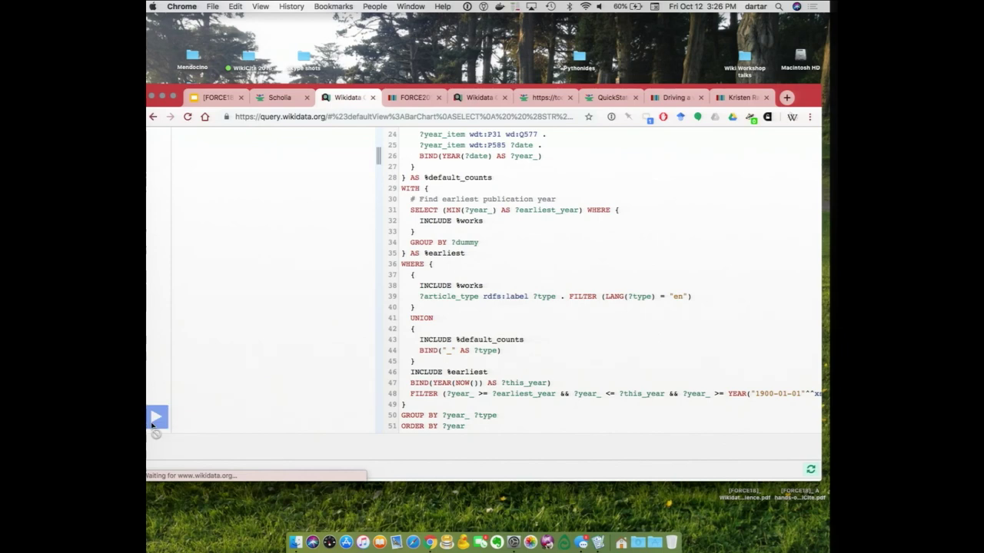